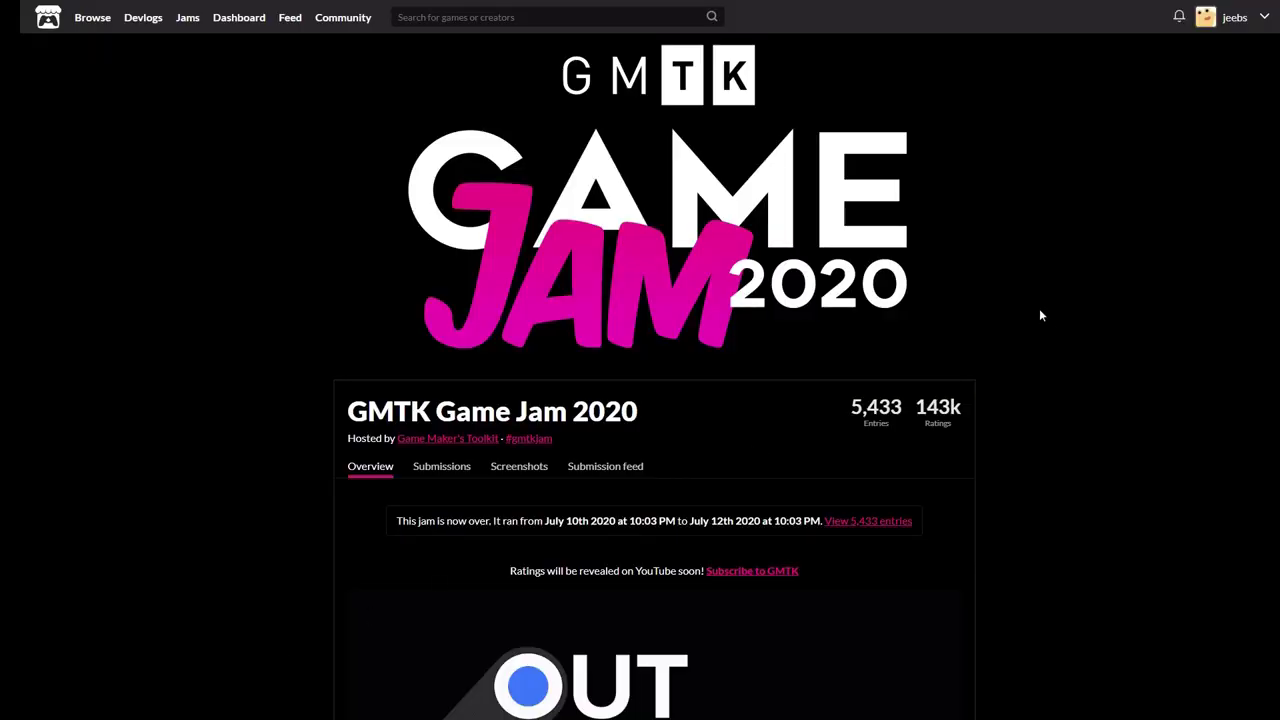
Look over the GMTK Game Jam 2020 overview page, including the jam dates and the Out of Control theme.
scroll(760, 277, down, 3)
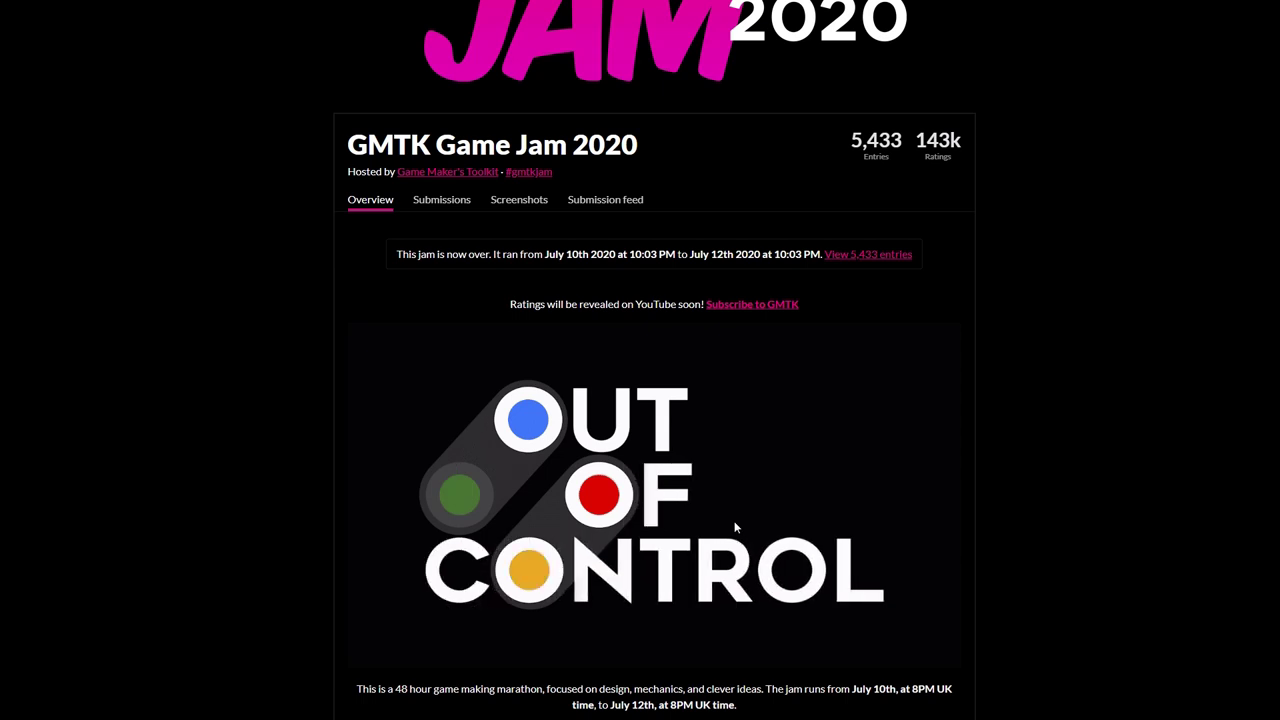
scroll(748, 518, up, 3)
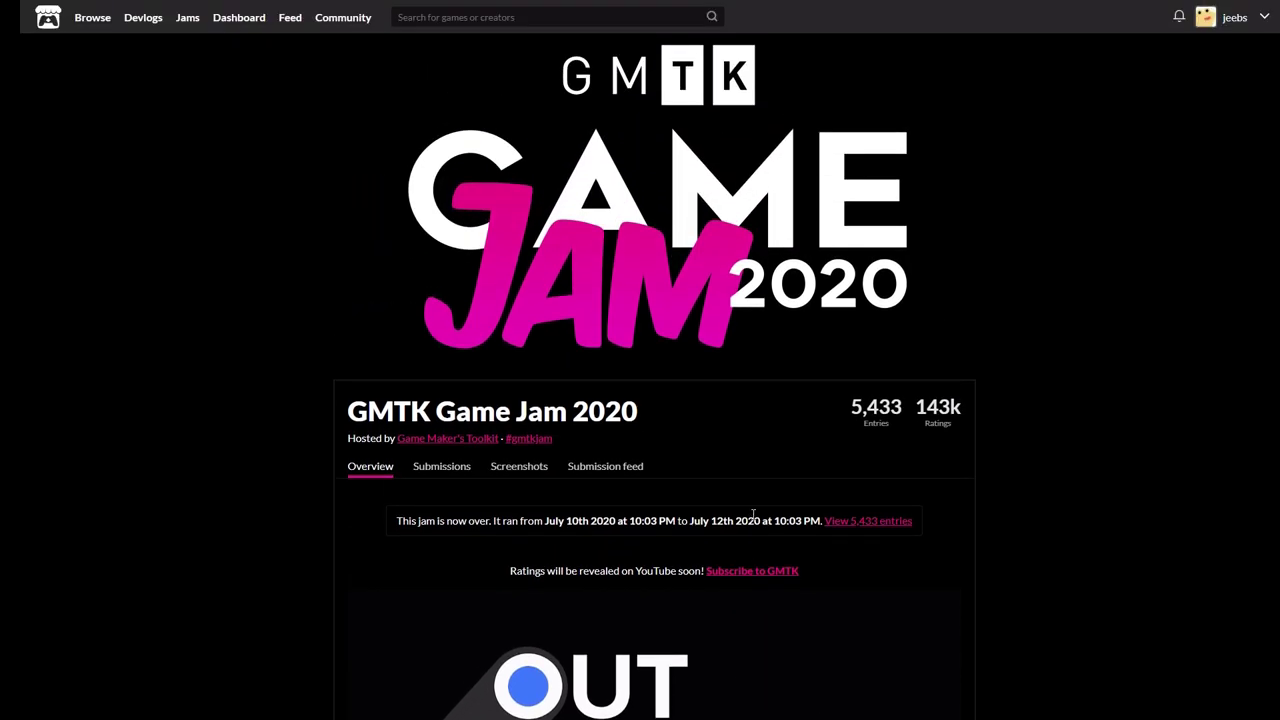
scroll(796, 506, down, 7)
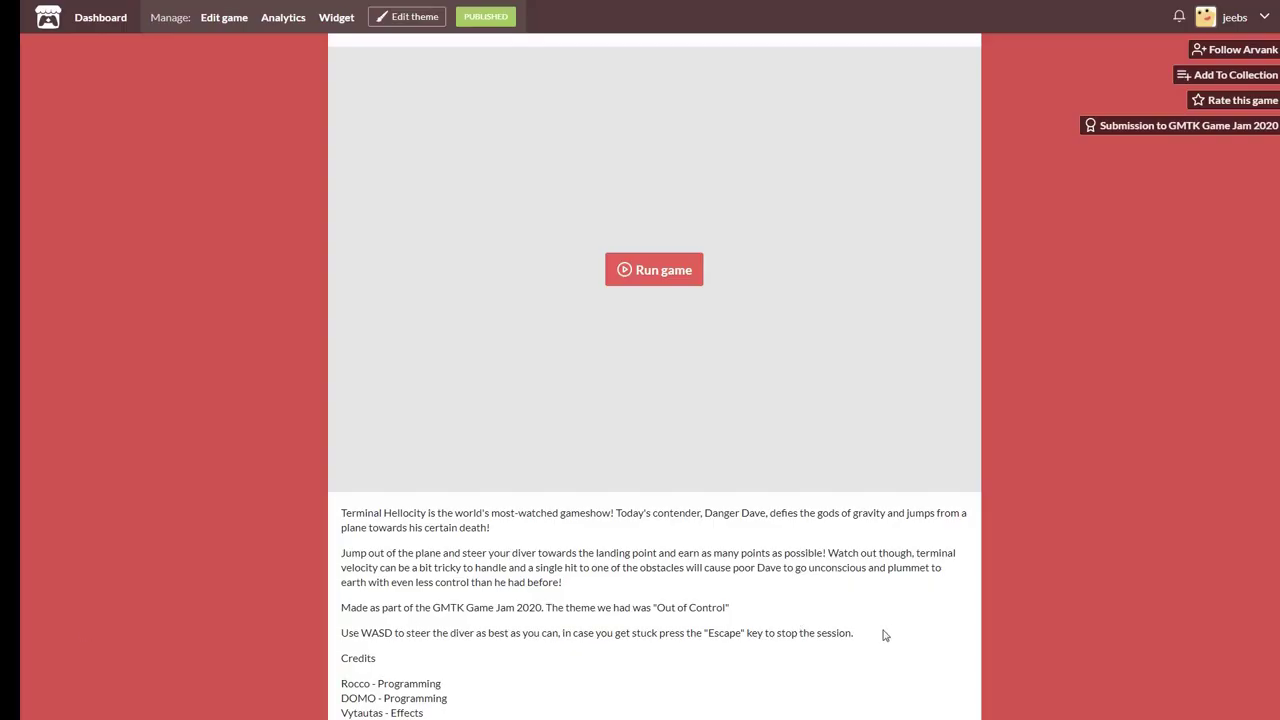
Read the Terminal Hellocity page's description and credits, and play the game by ejecting the diver from the plane.
scroll(893, 612, down, 3)
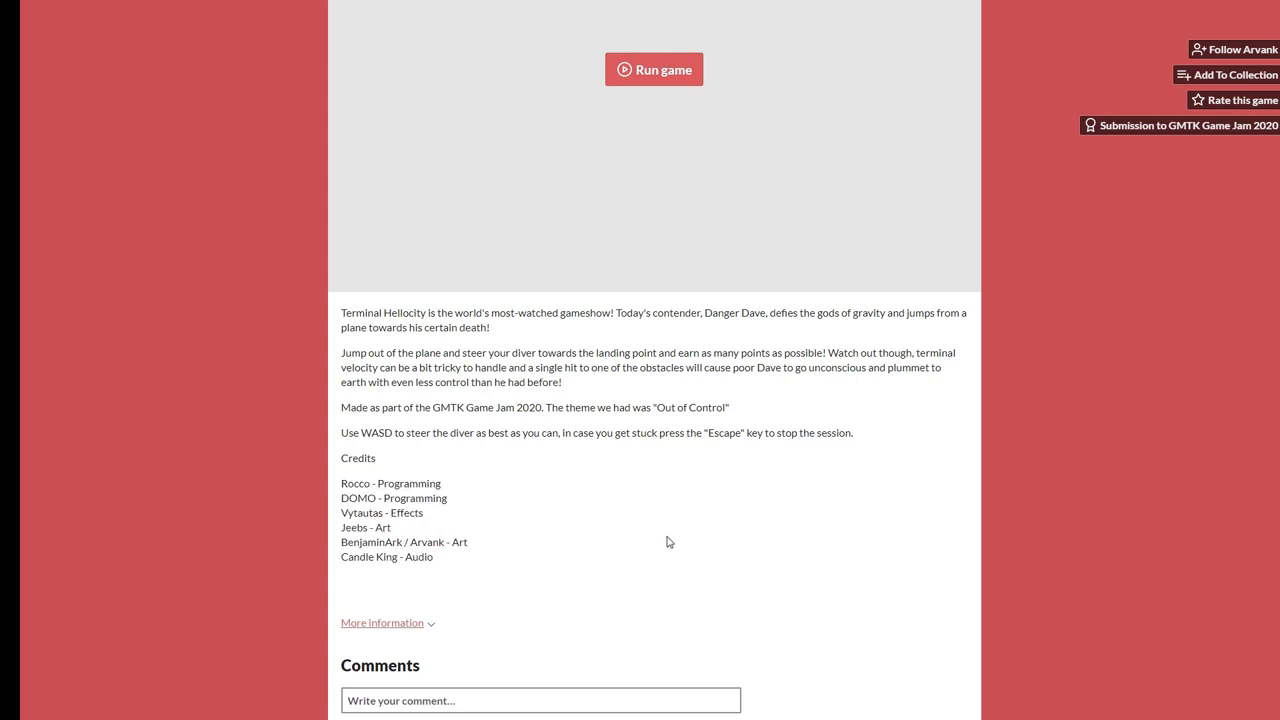
scroll(667, 517, up, 3)
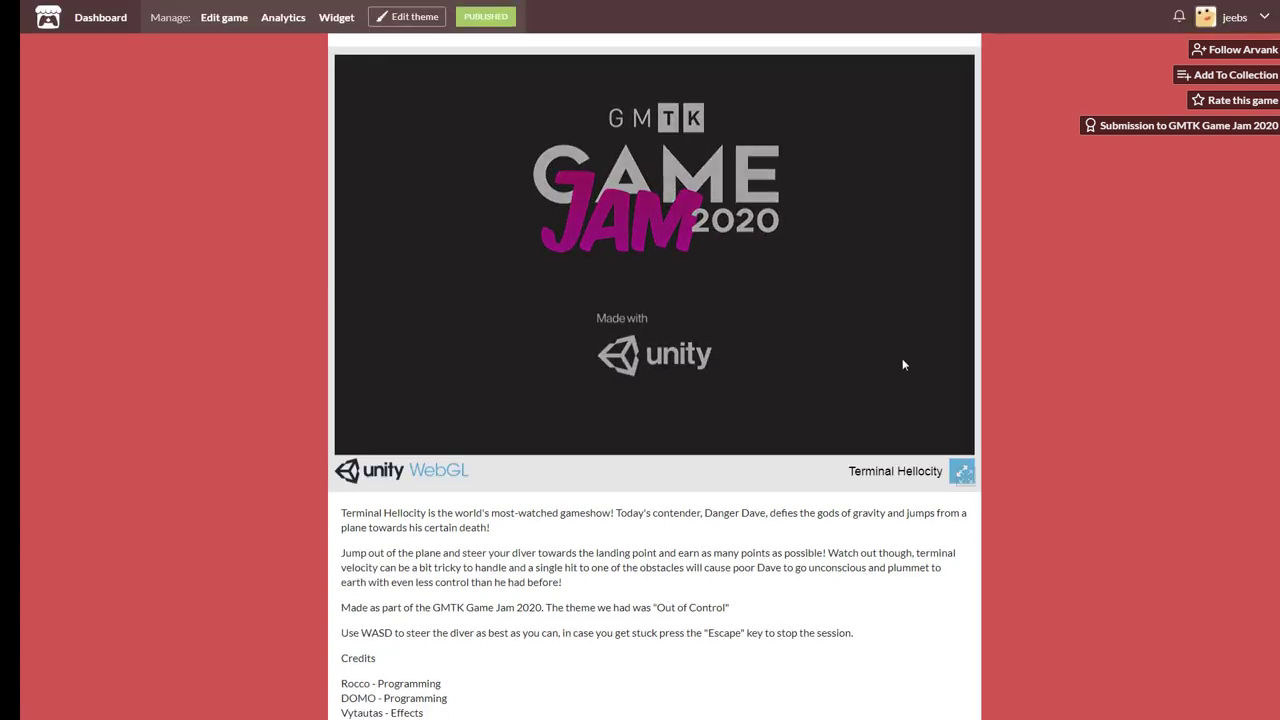
click(410, 256)
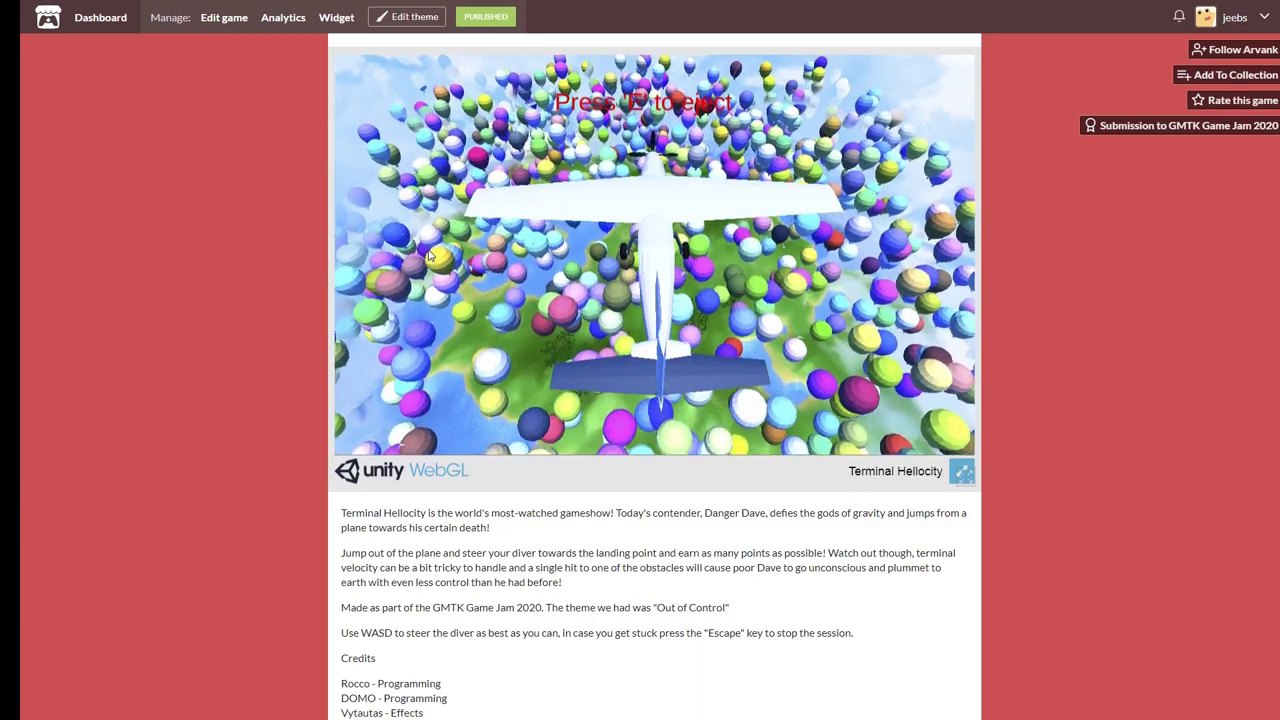
key(e)
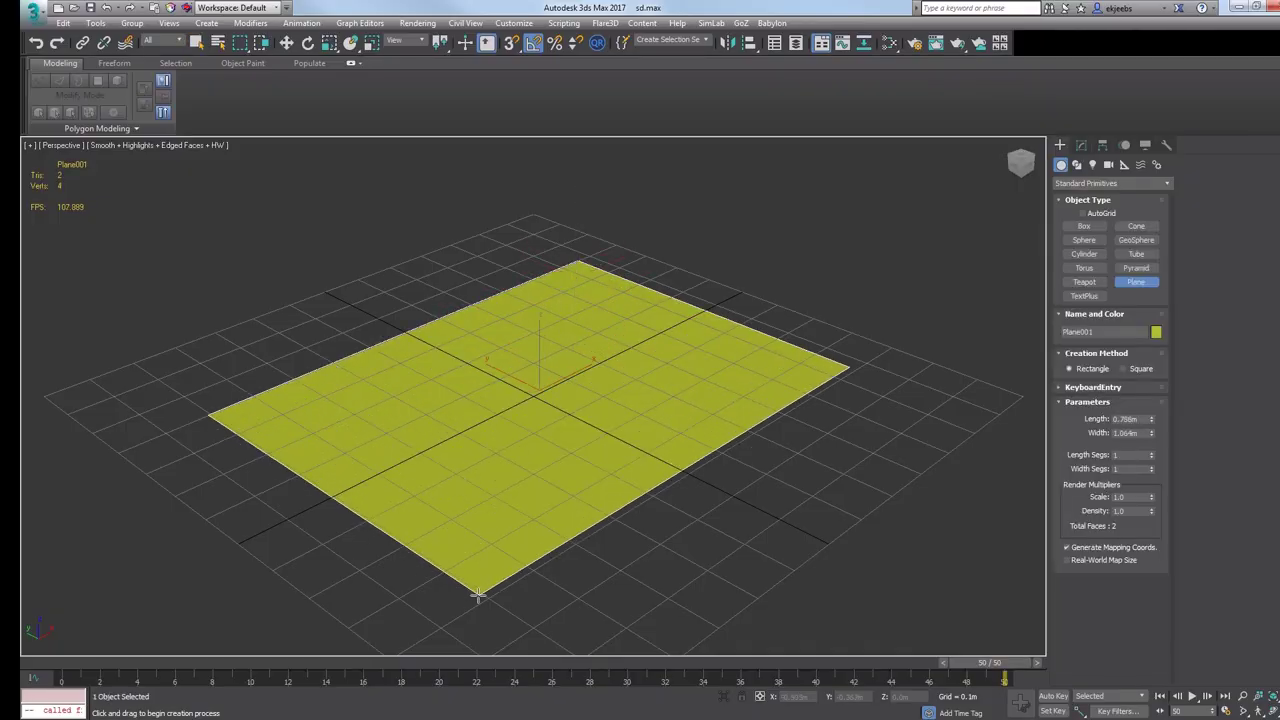
Switch to 3ds Max and create a plane about 0.99 m by 1.12 m with 100 length and 100 width segments.
drag(479, 594, 525, 666)
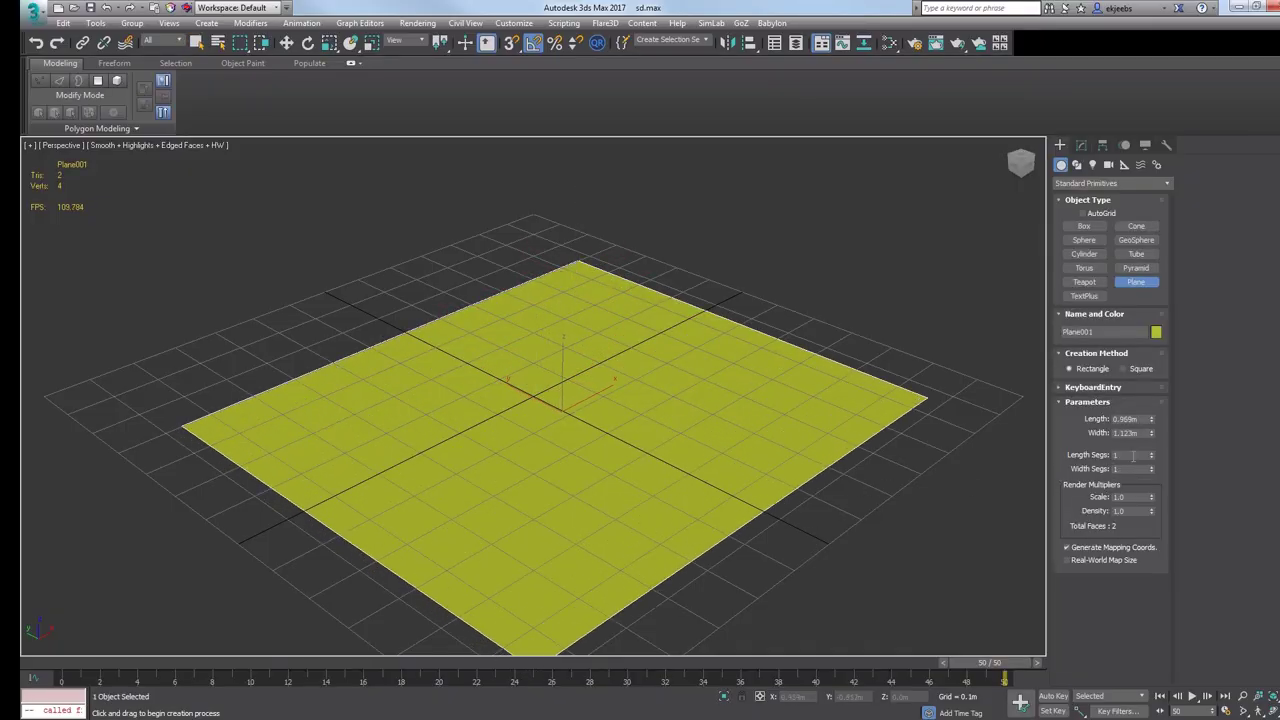
text(0)
key(Tab)
key(Return)
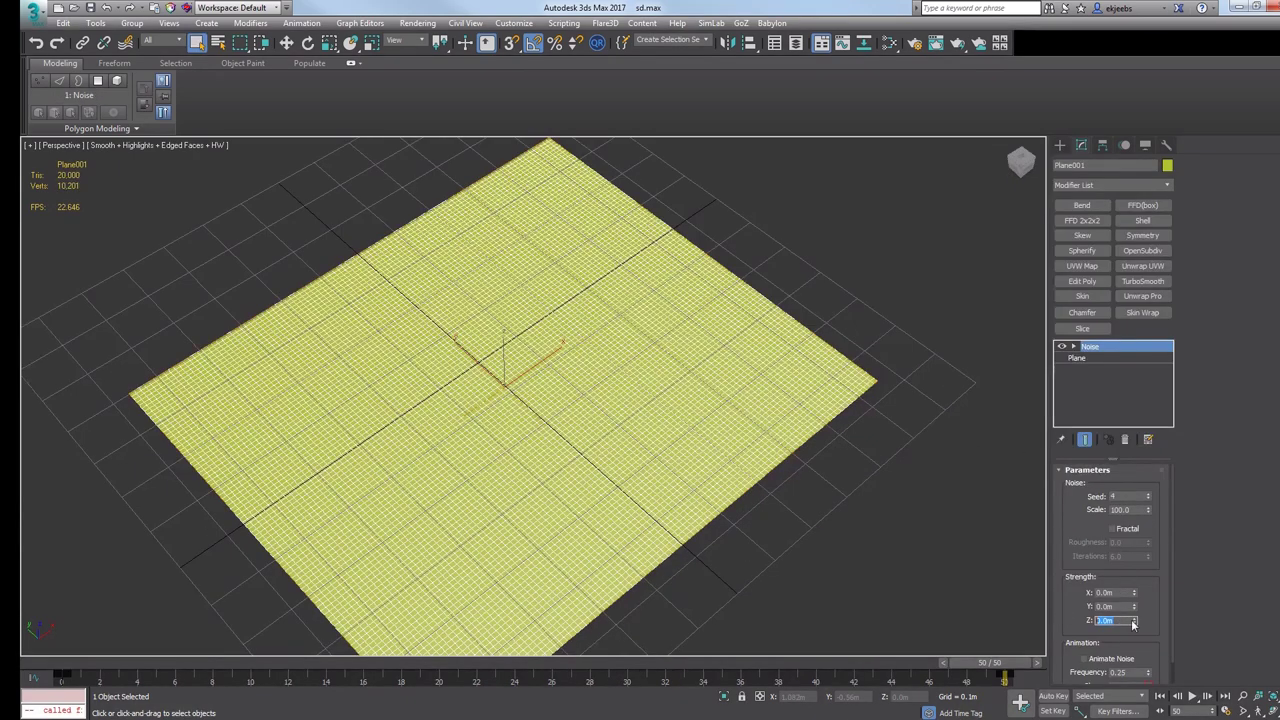
Shape the plane into hilly terrain with two Noise modifiers, setting the second one's scale to 10 and adjusting its Z strength.
text(2)
key(Return)
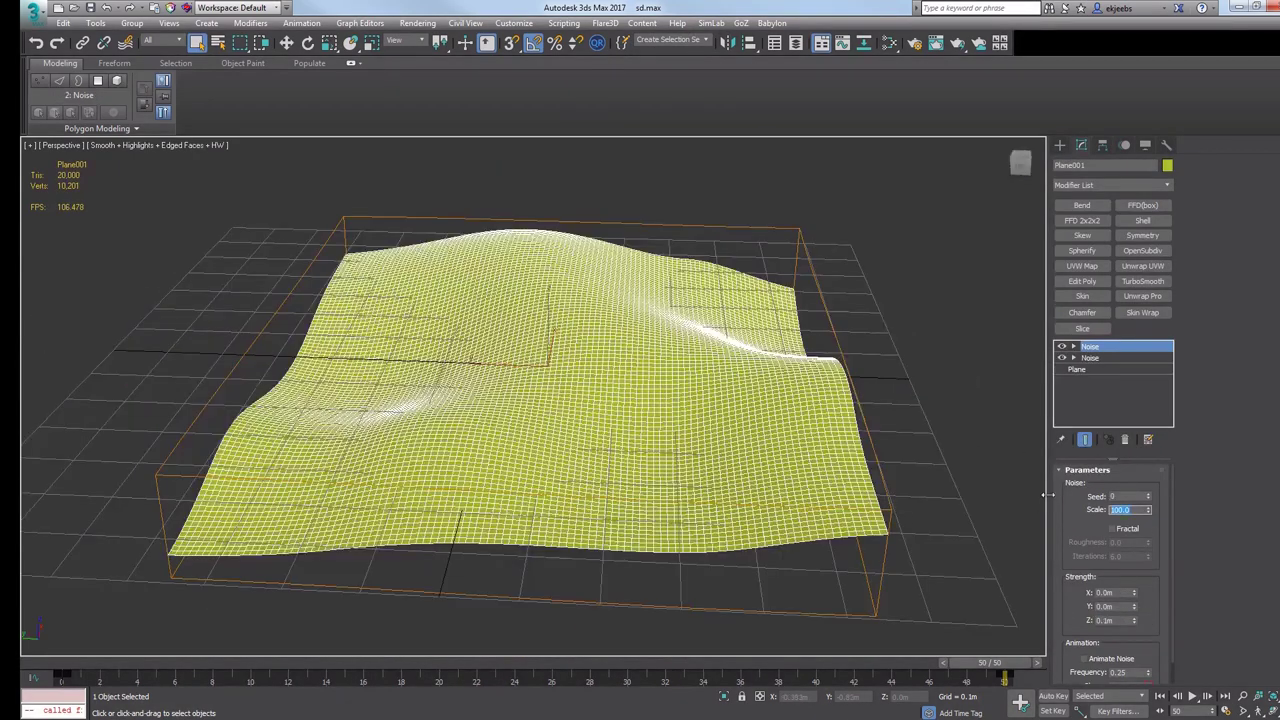
text(10)
key(Return)
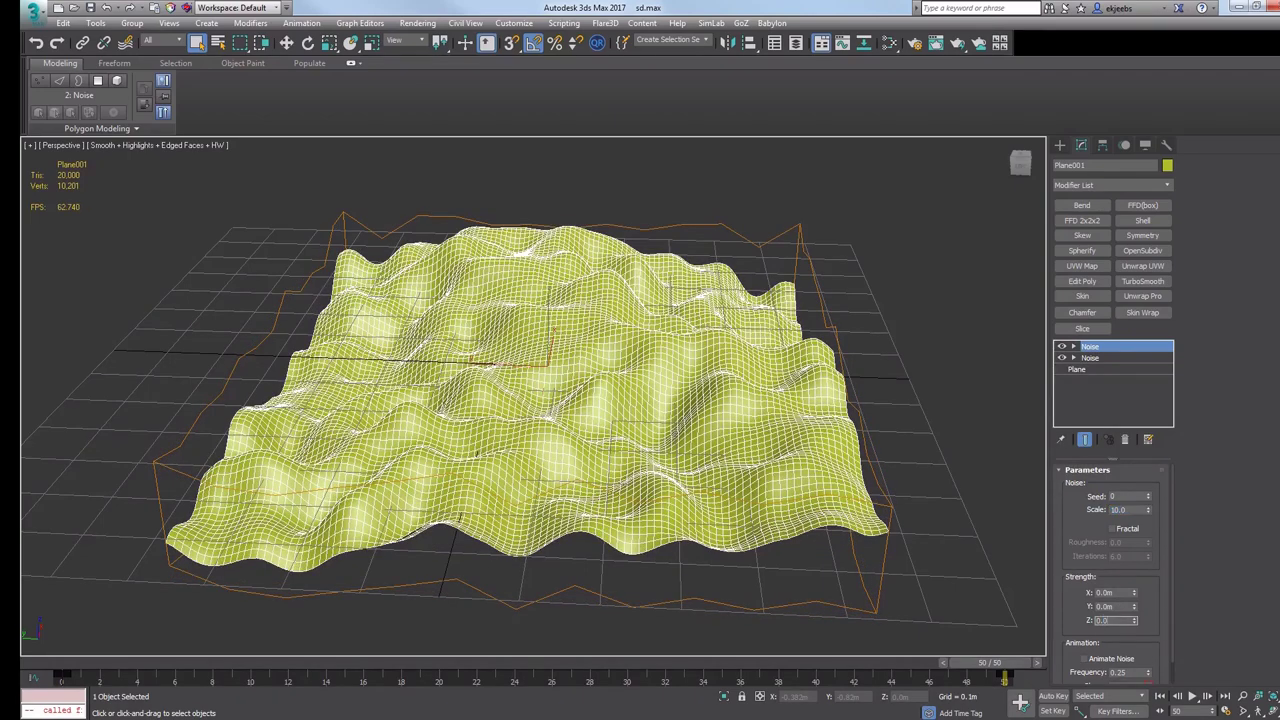
key(Return)
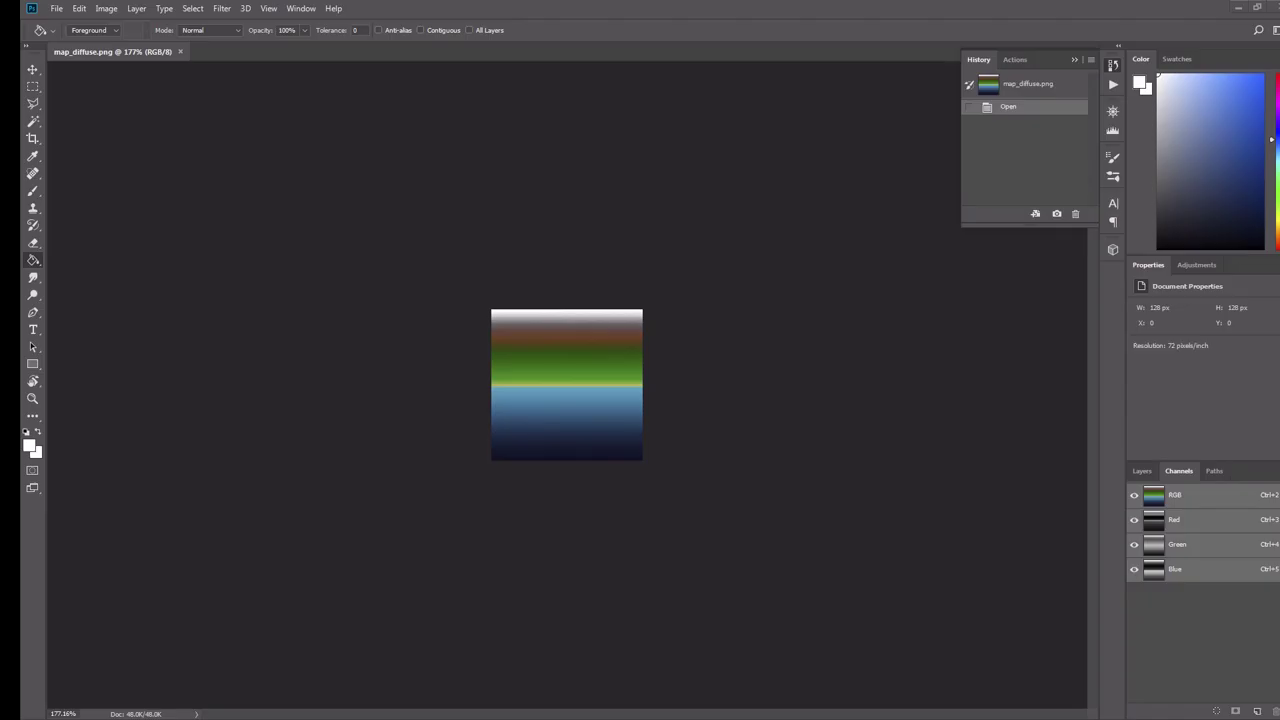
View the map_diffuse.png height gradient in Photoshop and examine the terrain coloured with it in 3ds Max.
alt+scroll(651, 408, up, 5)
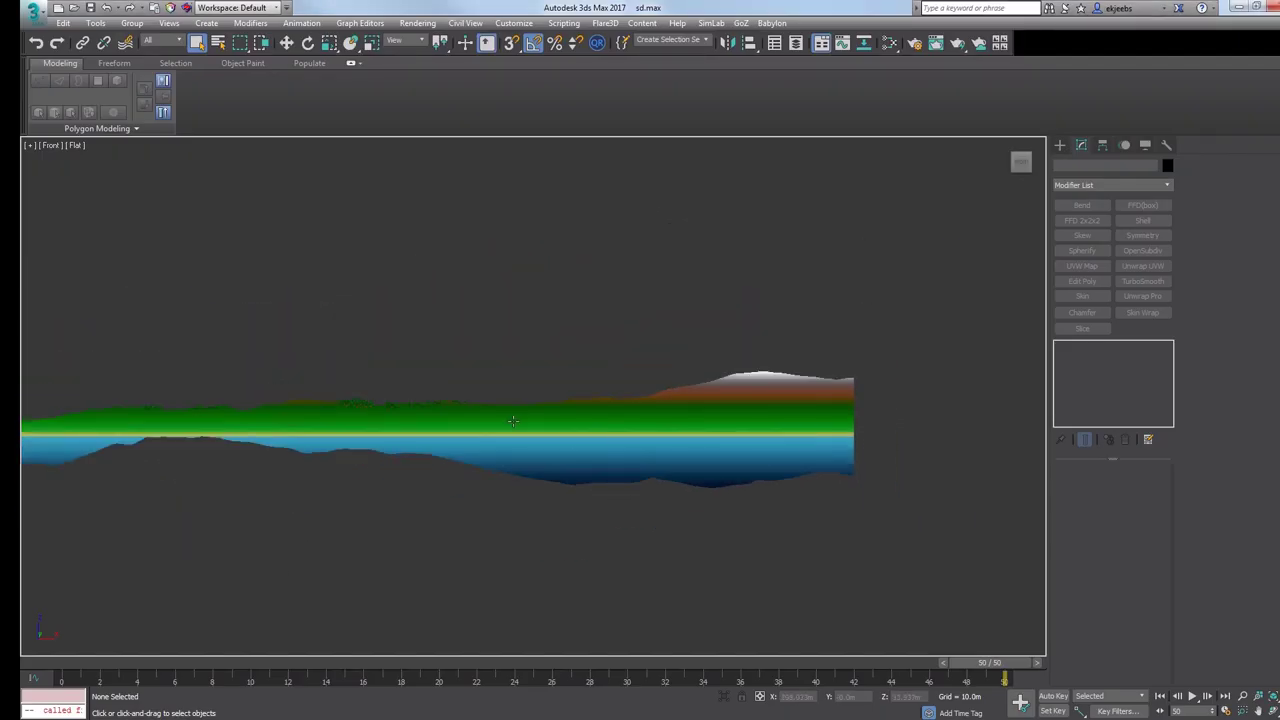
alt+middle_drag(512, 421, 650, 484)
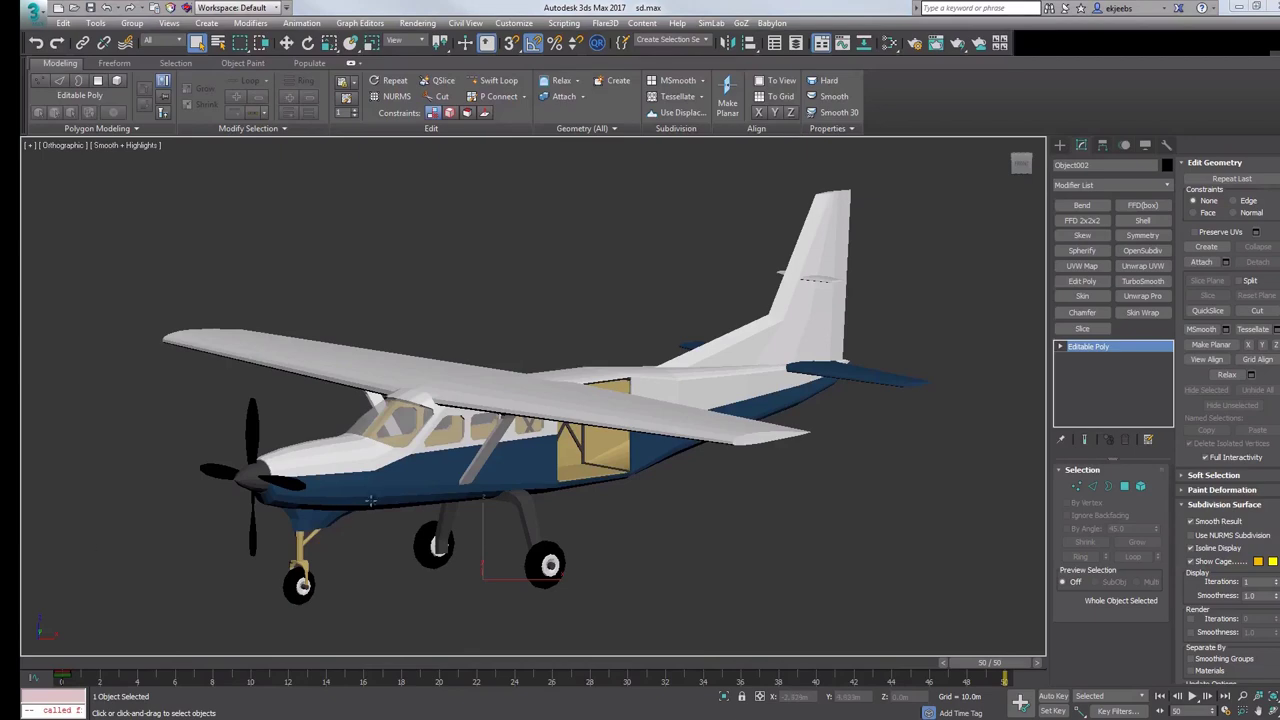
Show edged faces on the airplane model and inspect its propeller, fuselage and landing gear from several angles.
scroll(371, 500, up, 5)
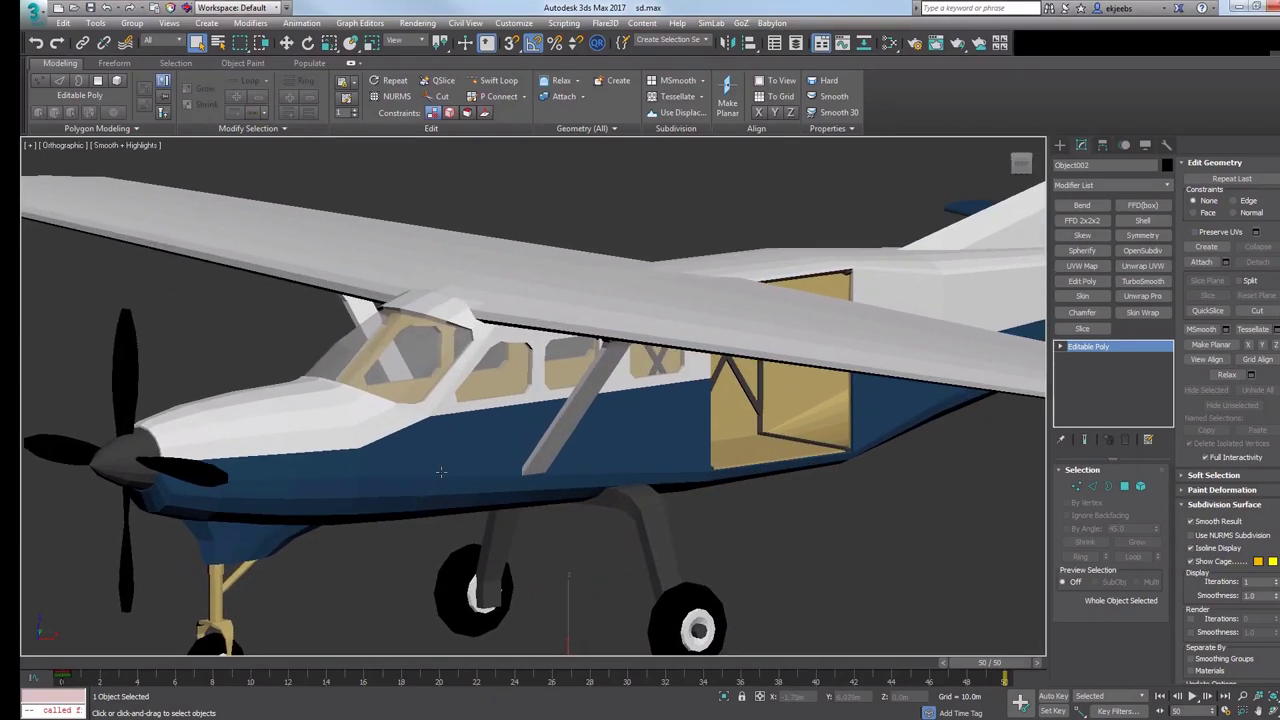
click(128, 145)
click(176, 221)
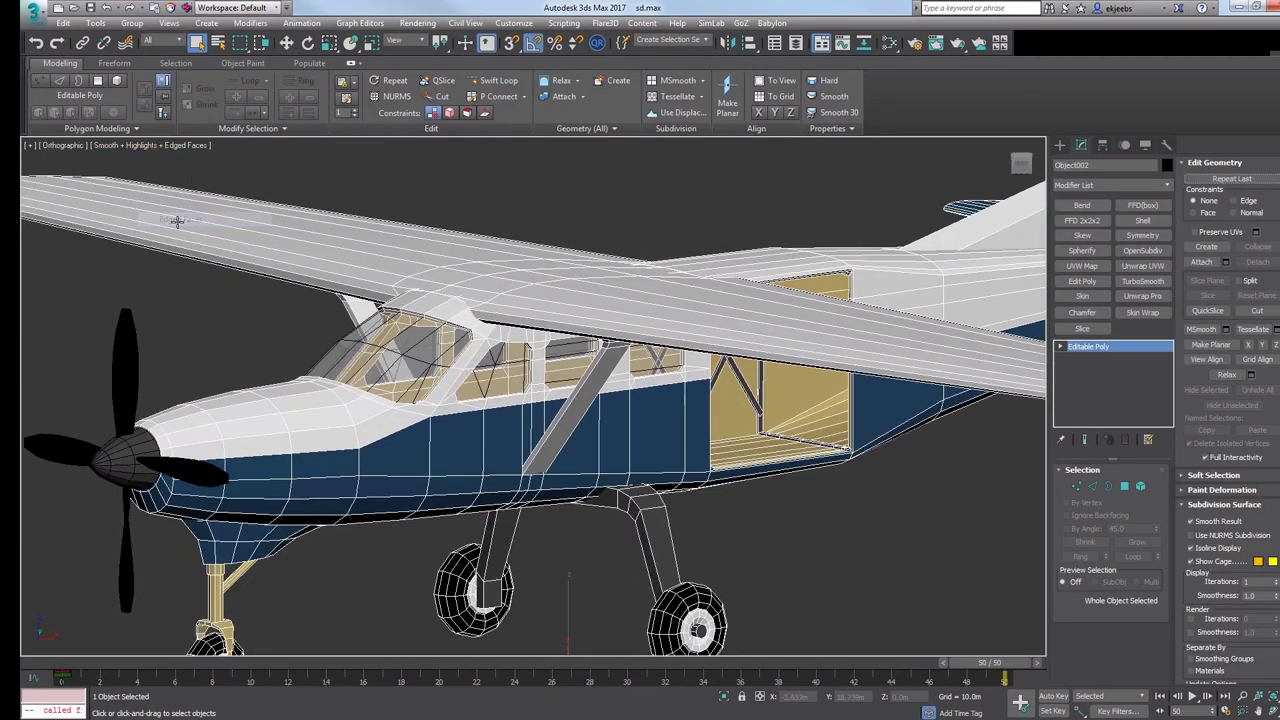
middle_drag(474, 456, 531, 406)
click(183, 413)
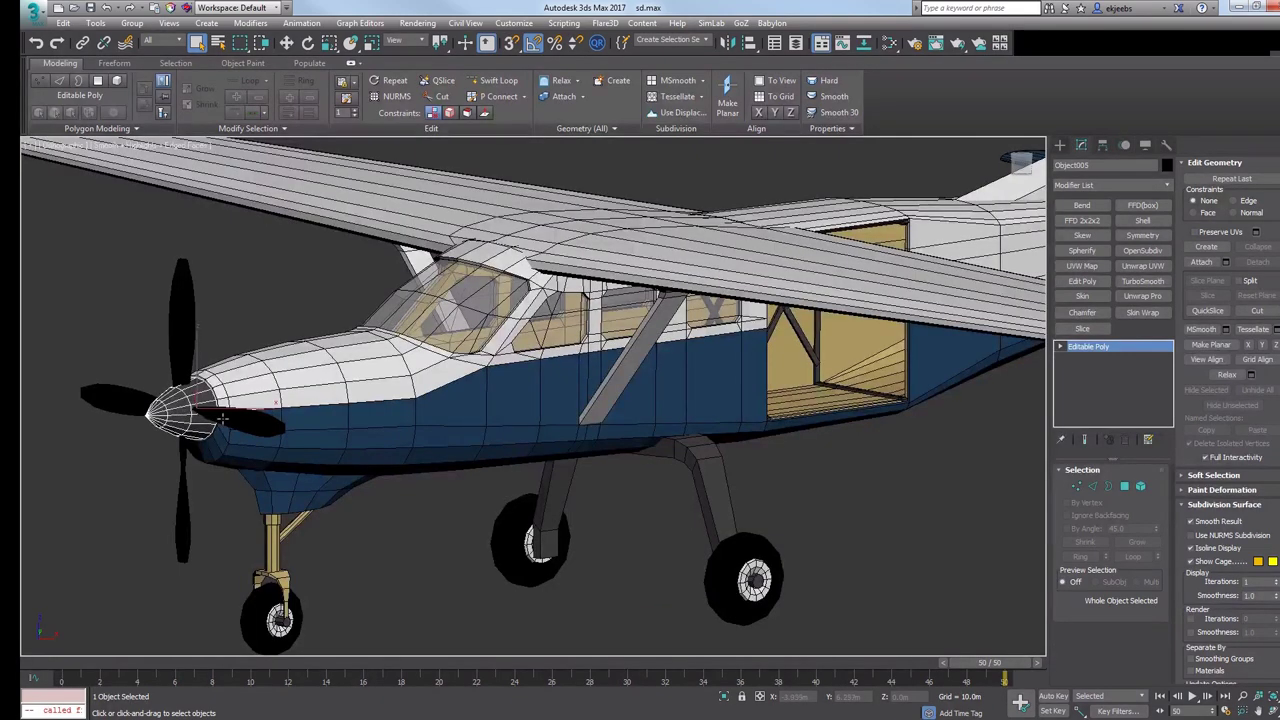
click(188, 419)
alt+middle_drag(215, 380, 254, 420)
click(303, 394)
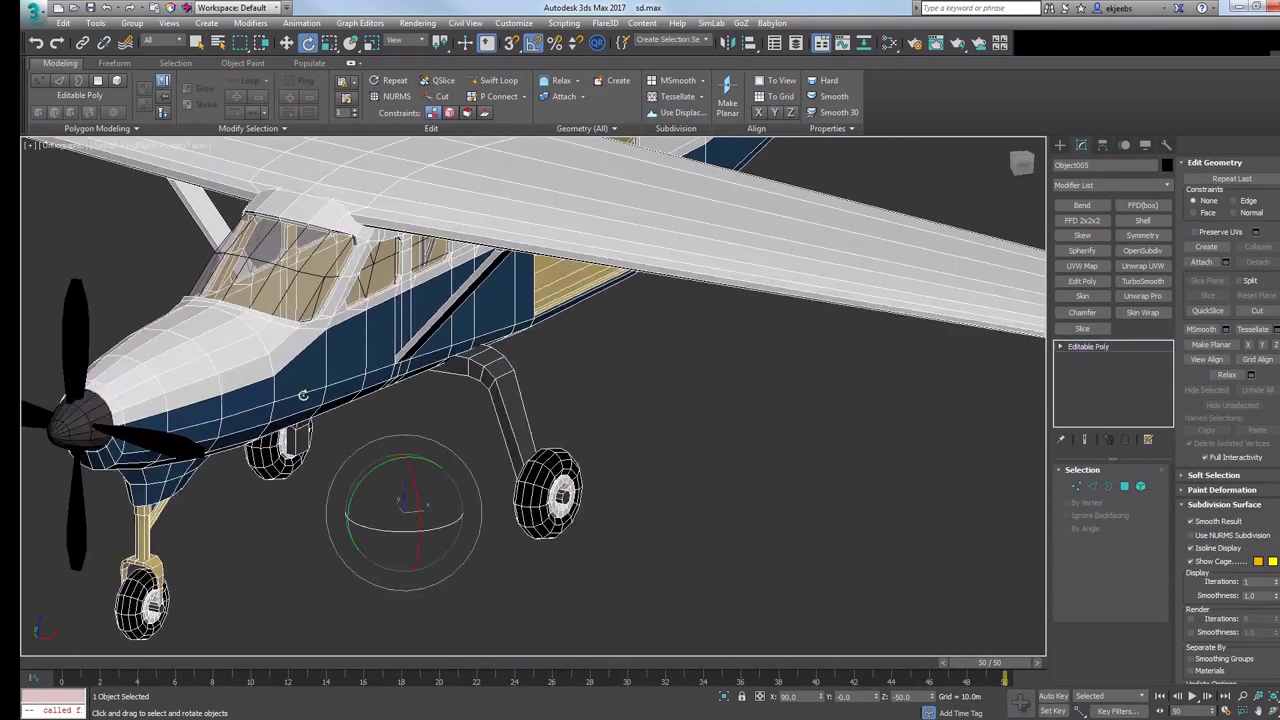
key(w)
alt+middle_drag(557, 443, 466, 302)
scroll(295, 338, down, 3)
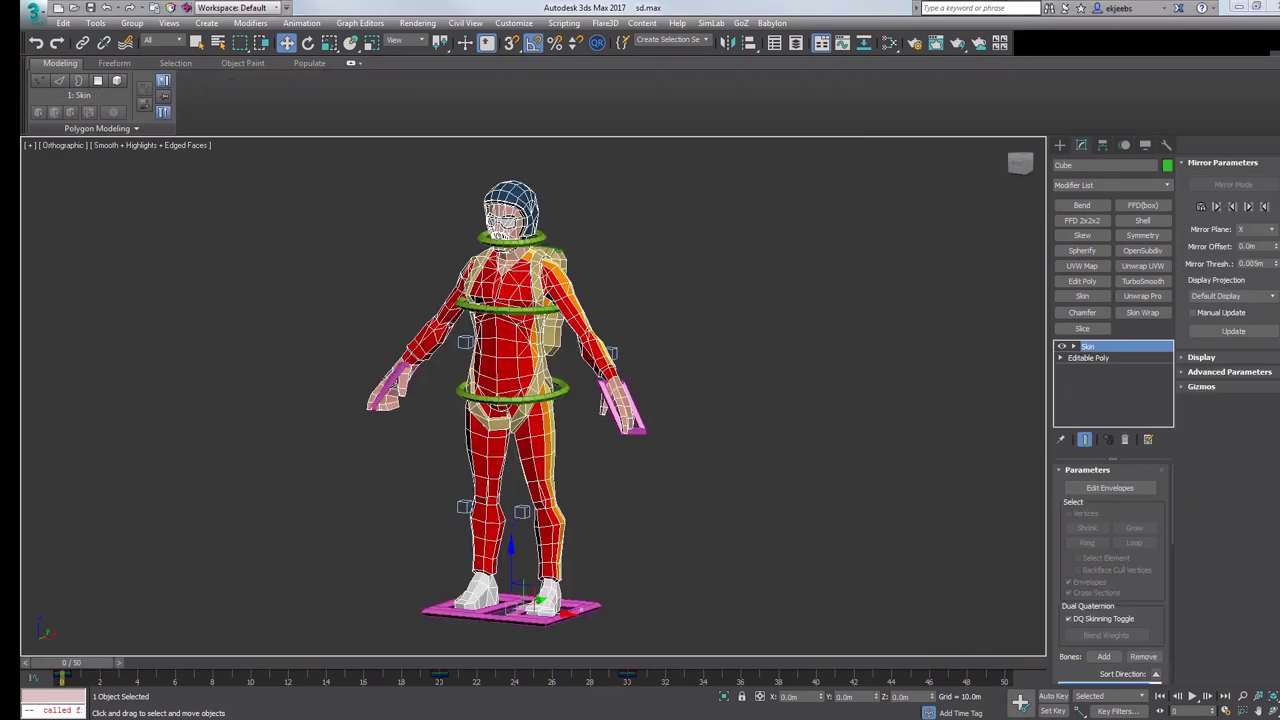
Turn off edged faces for the skydiver character and examine the rigged model from the front and back.
click(179, 146)
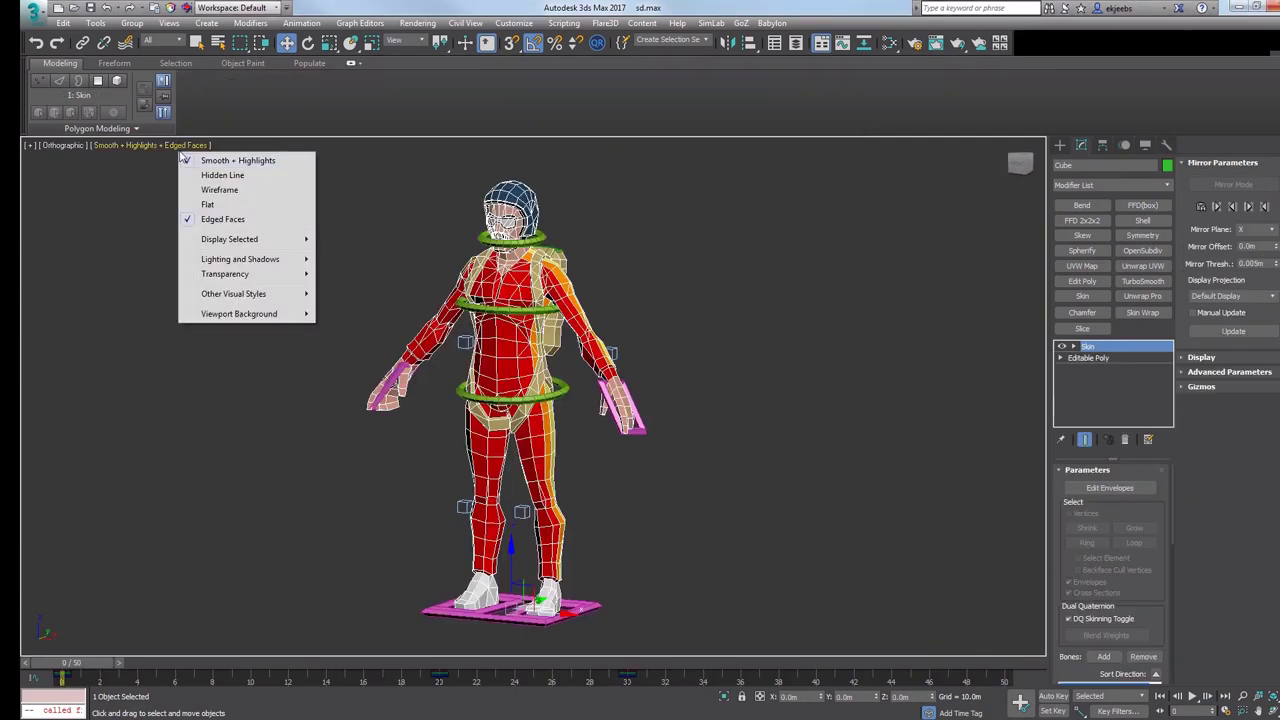
click(214, 222)
alt+middle_drag(605, 318, 642, 326)
alt+middle_drag(550, 345, 371, 361)
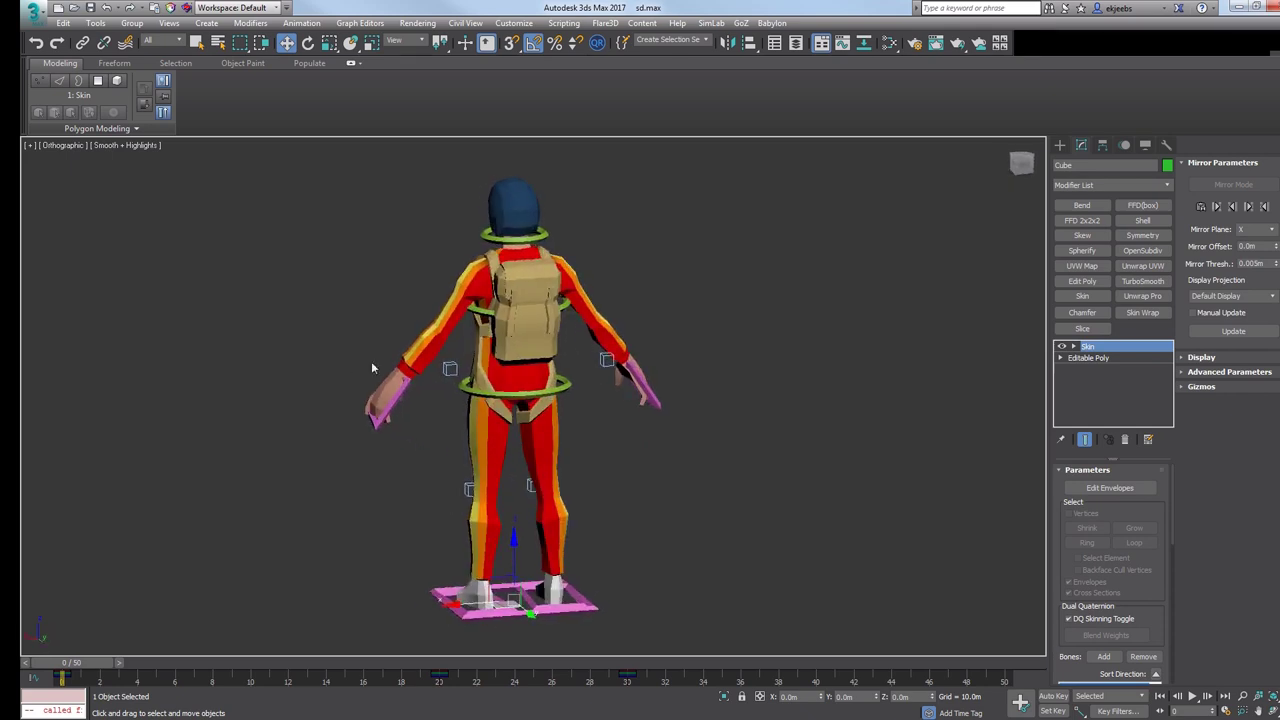
alt+middle_drag(573, 366, 191, 619)
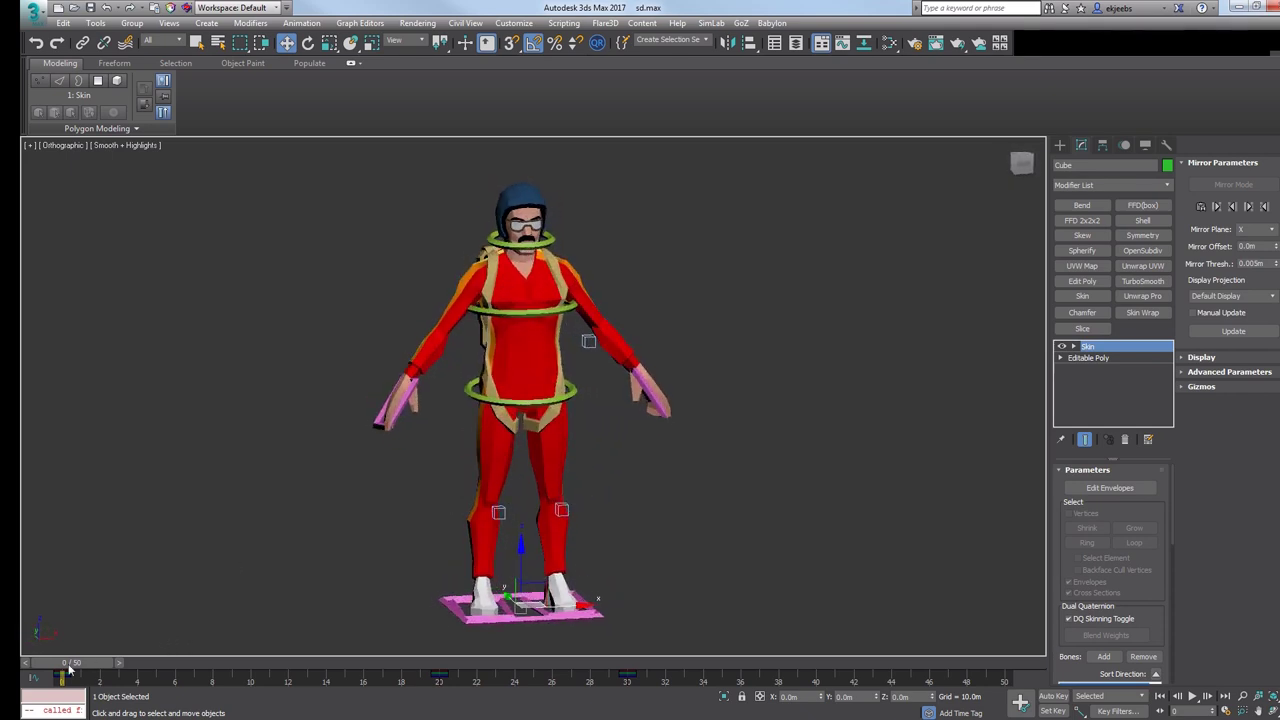
Scrub the skydiver's animation past frame 33 and inspect the free-fall pose from the side.
drag(363, 676, 665, 676)
key(w)
alt+middle_drag(398, 408, 507, 421)
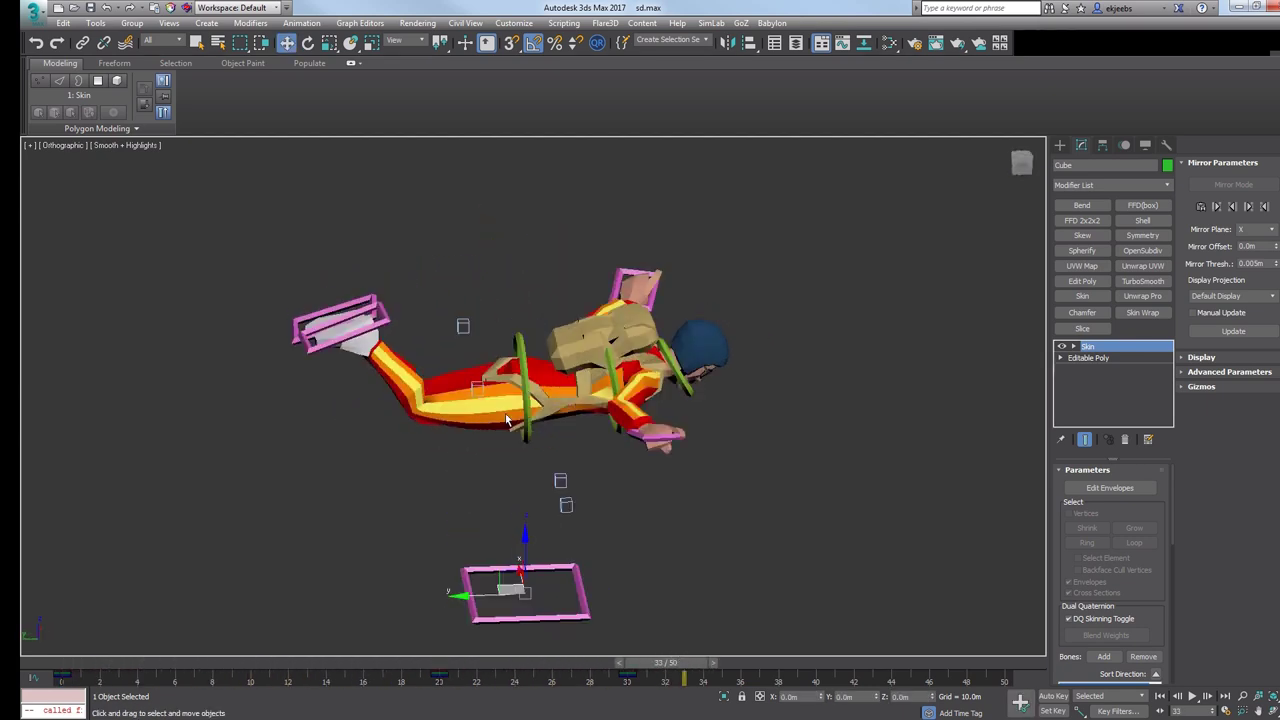
drag(689, 665, 757, 437)
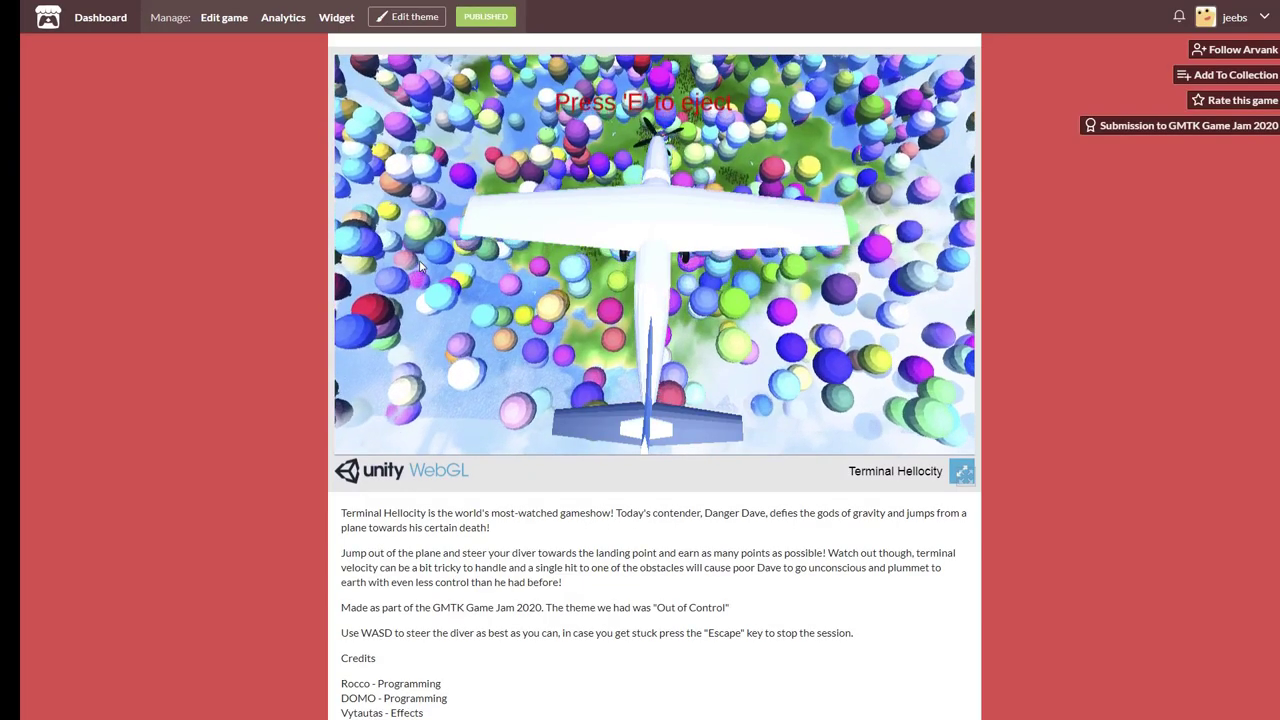
Switch to the Terminal Hellocity browser game and eject the diver from the plane.
key(e)
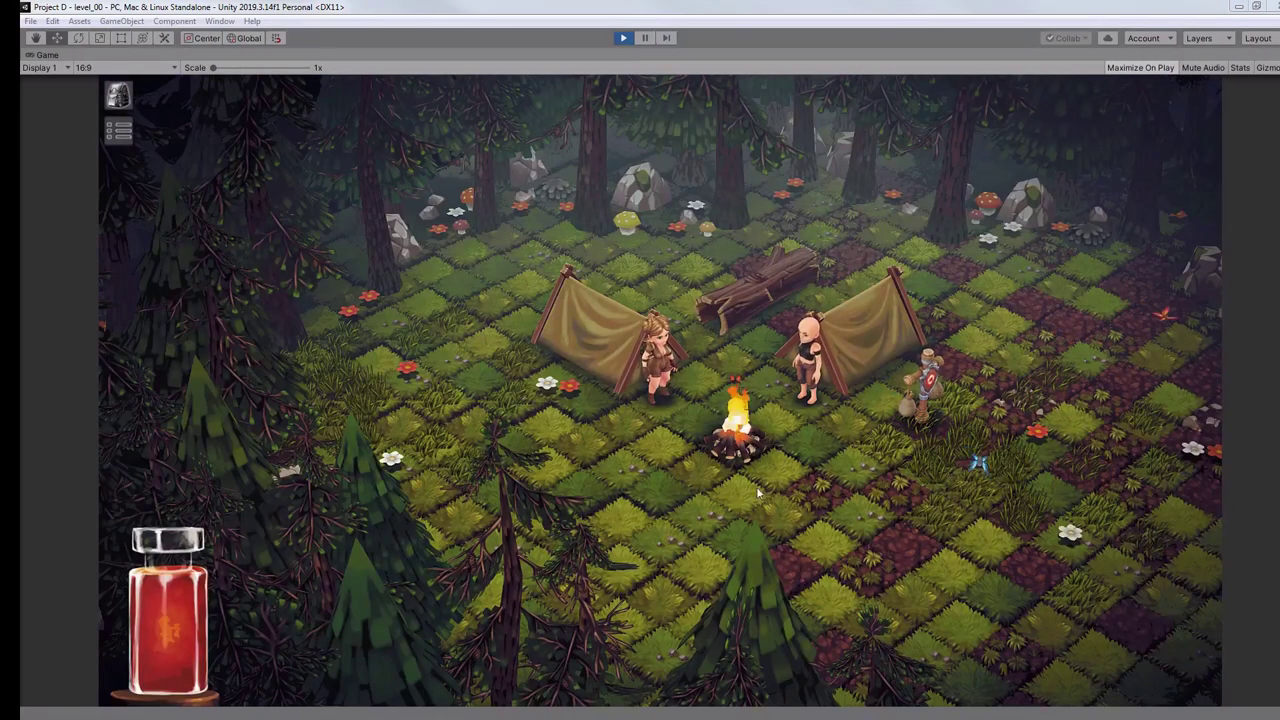
Playtest level_00 of Project D in Unity by walking around the camp and attacking the practice dummy.
click(657, 486)
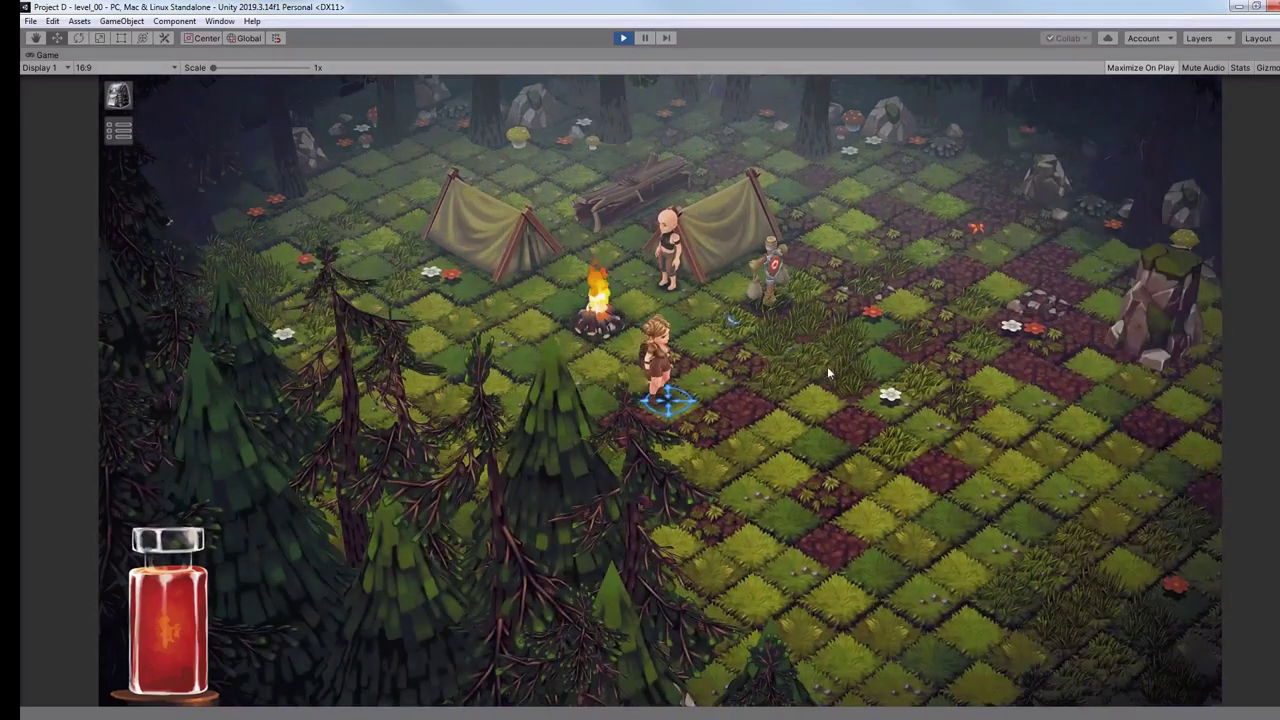
click(827, 366)
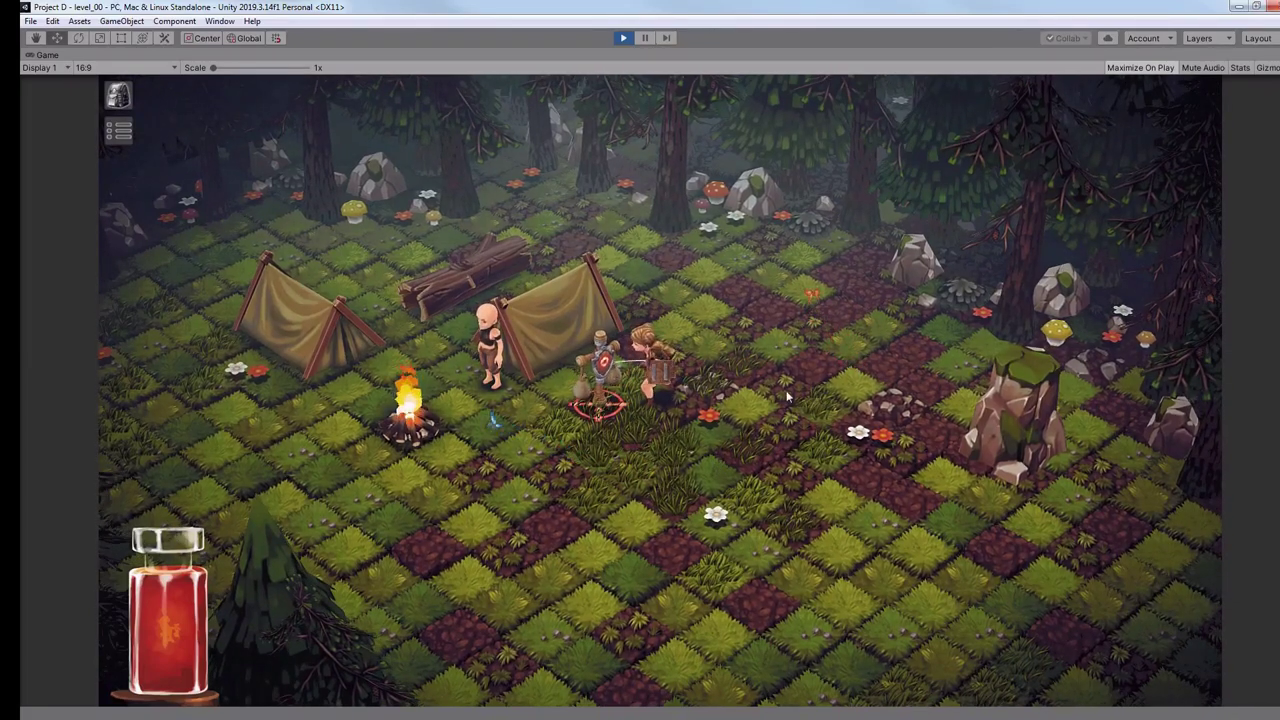
click(553, 472)
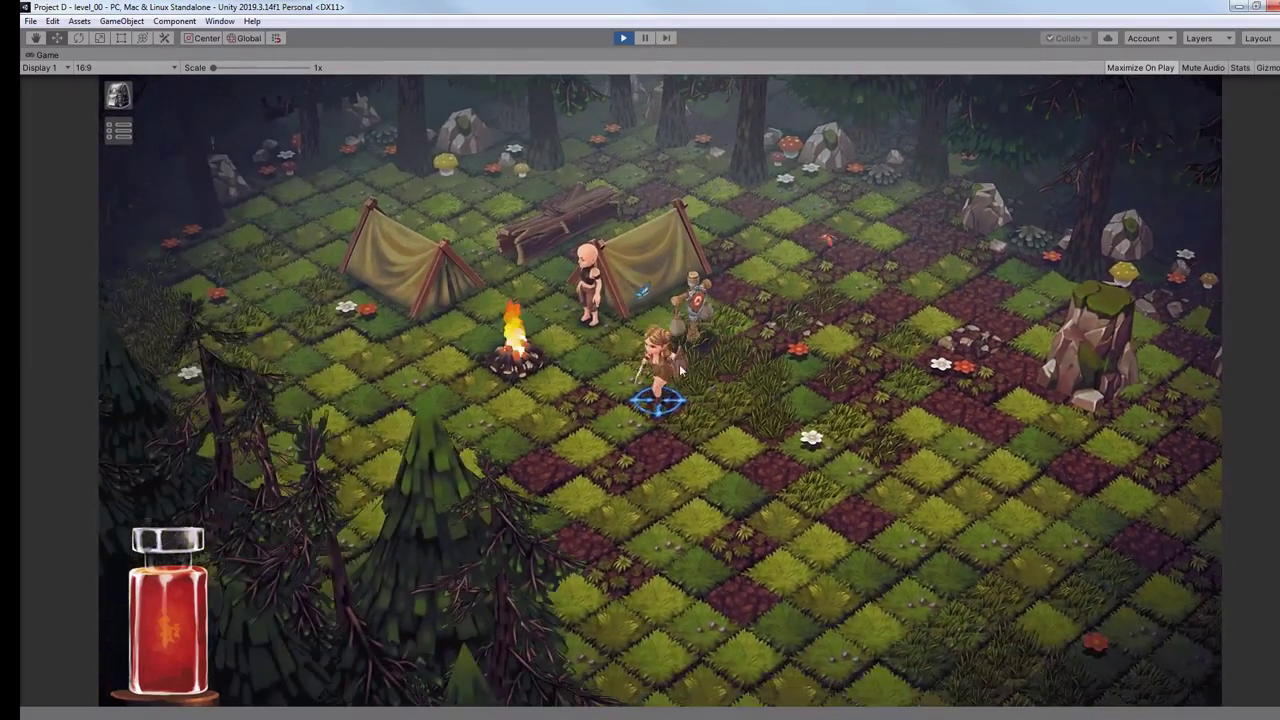
click(698, 342)
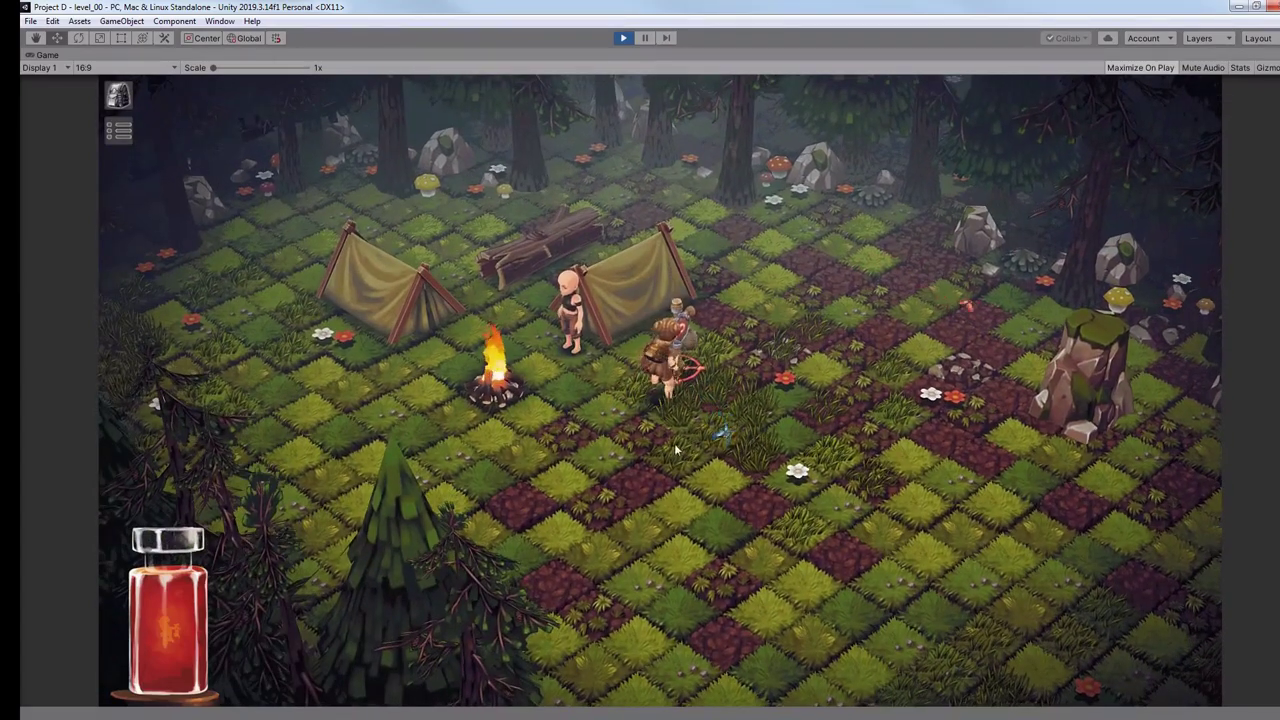
click(788, 404)
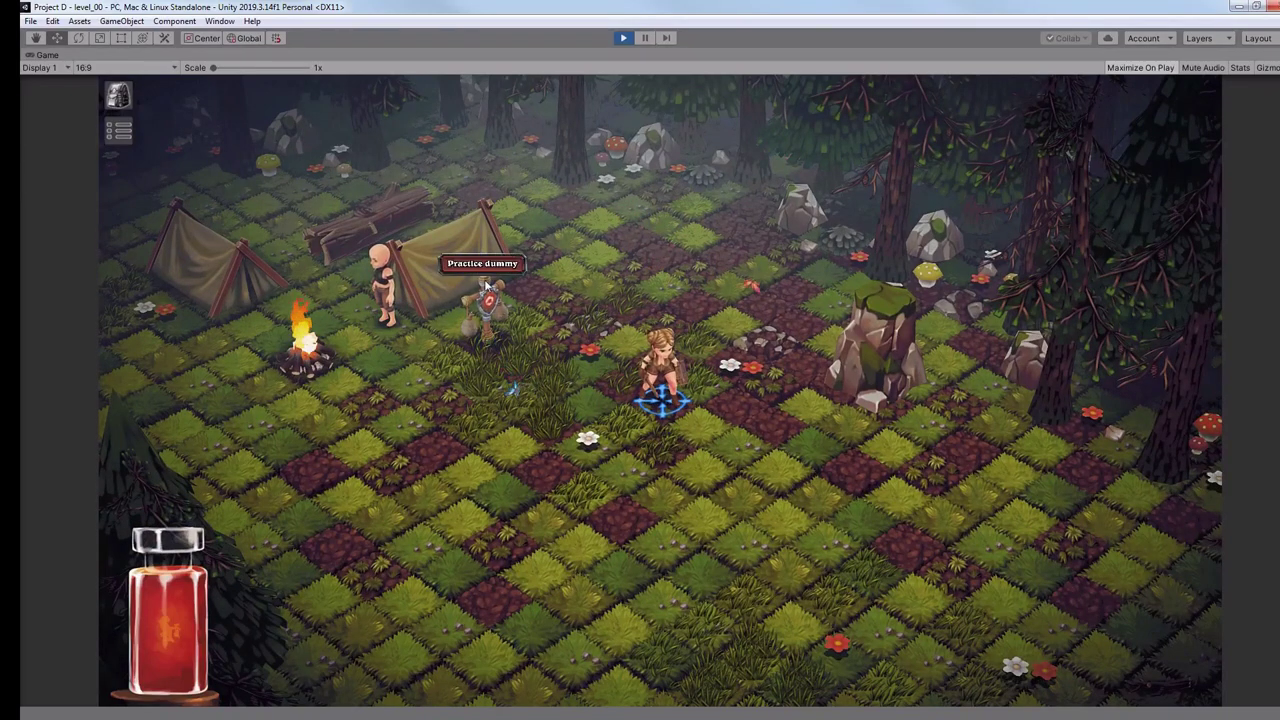
Walk the character from the camp into the meadow, explore near the Glowberry plants and attack a wild boar.
click(958, 615)
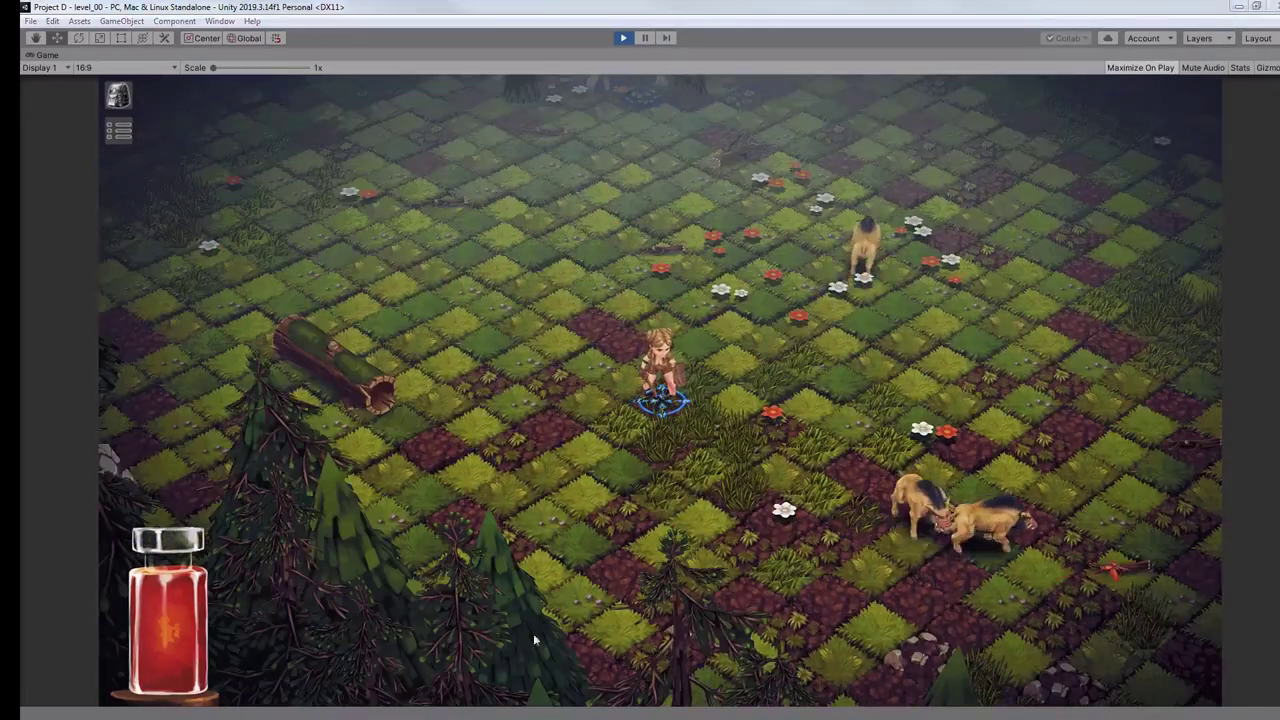
click(848, 270)
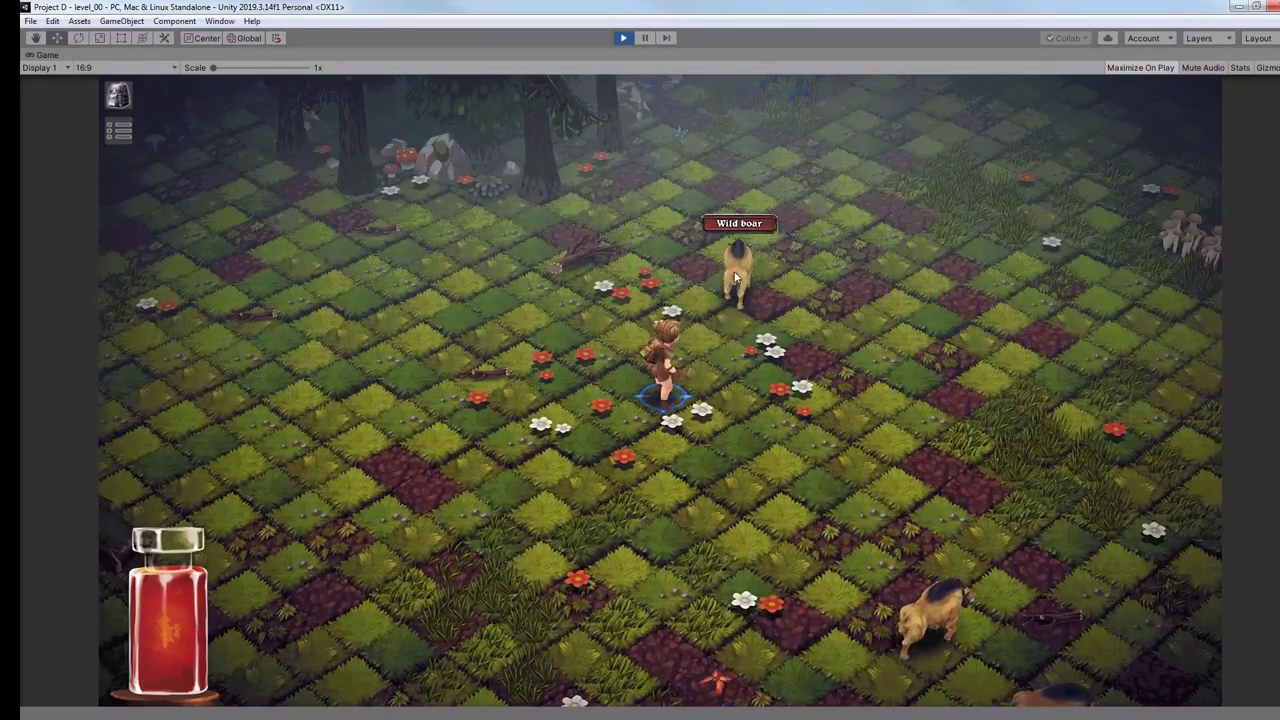
click(725, 360)
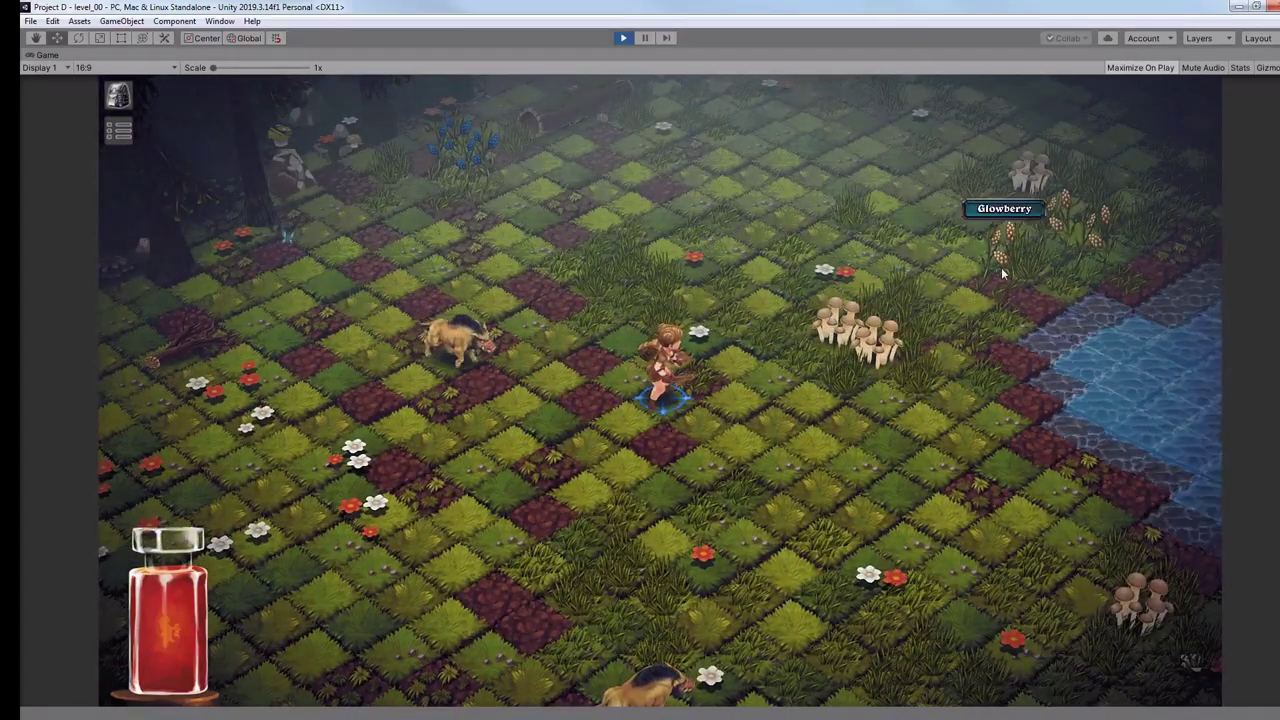
click(486, 190)
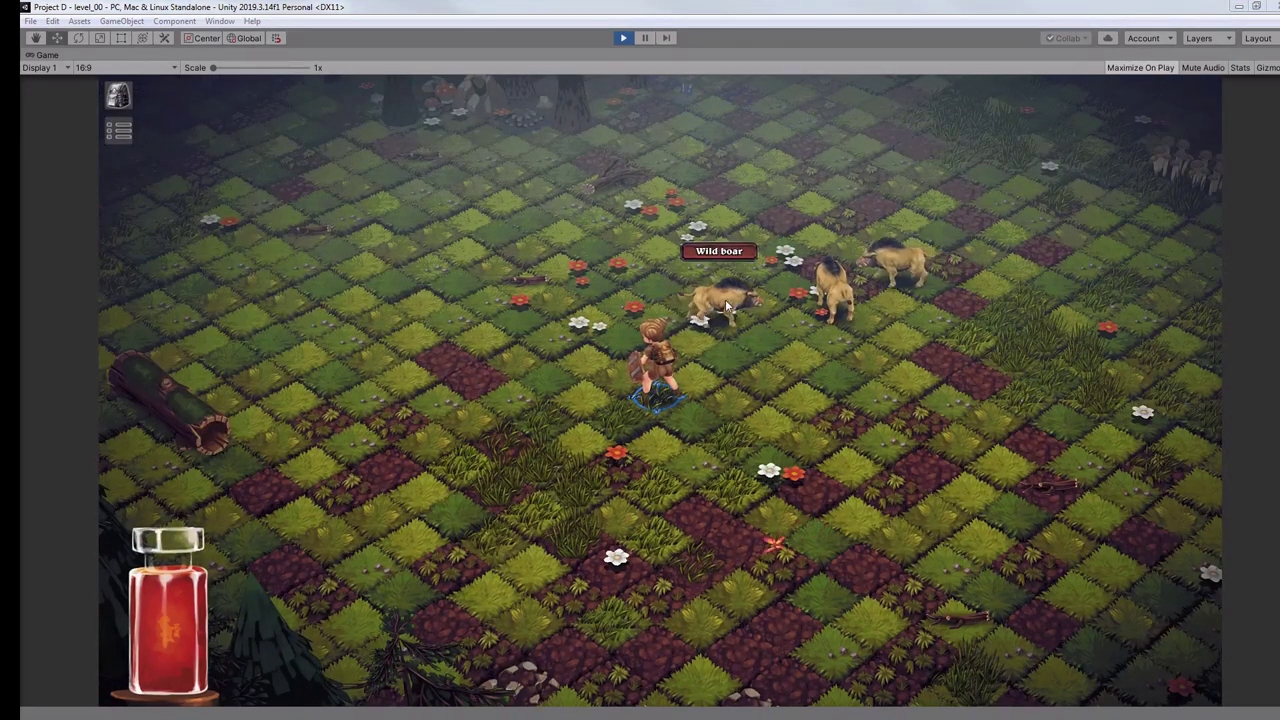
click(764, 312)
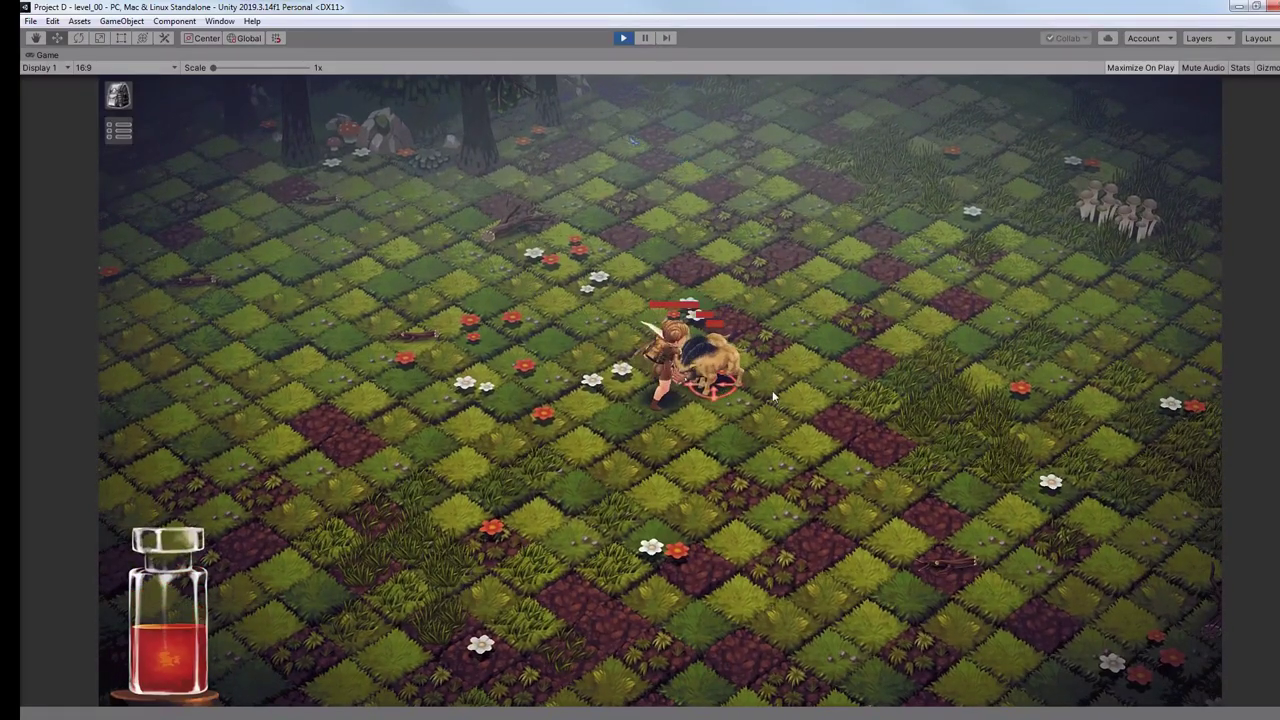
Fight the wild boar in the meadow, moving around it between attacks until it is defeated.
click(862, 336)
click(850, 292)
click(582, 305)
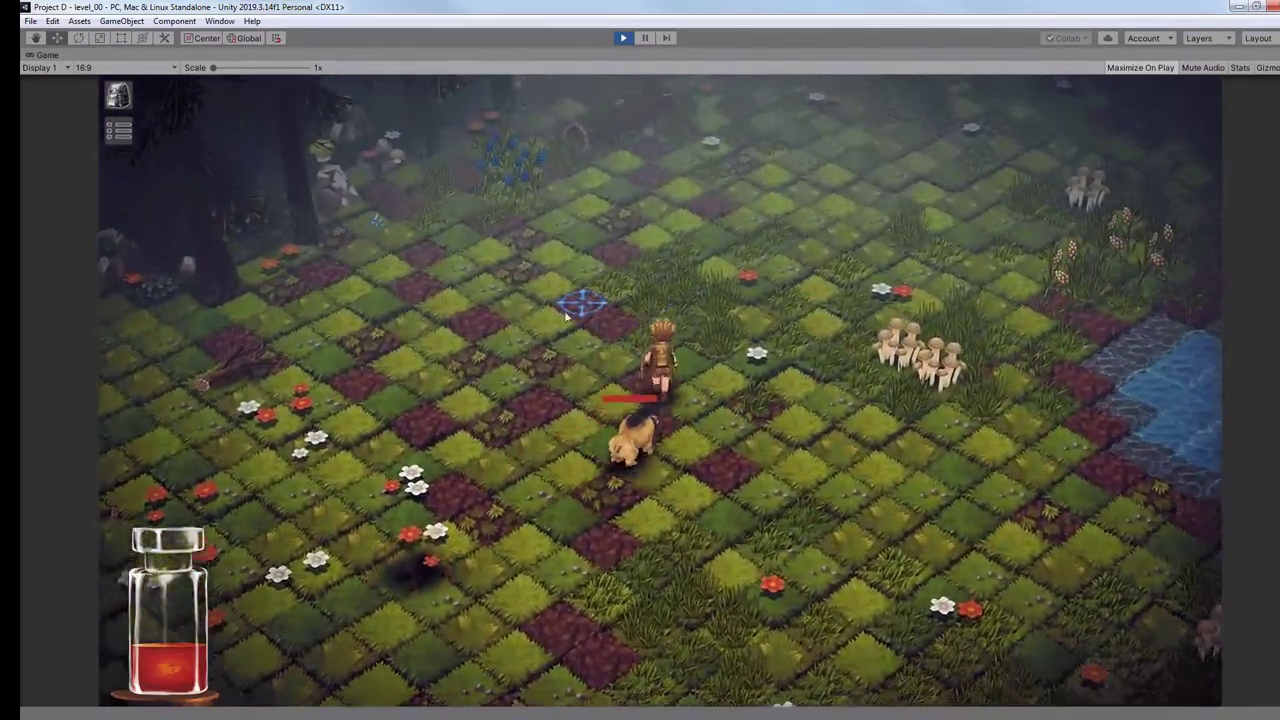
click(476, 368)
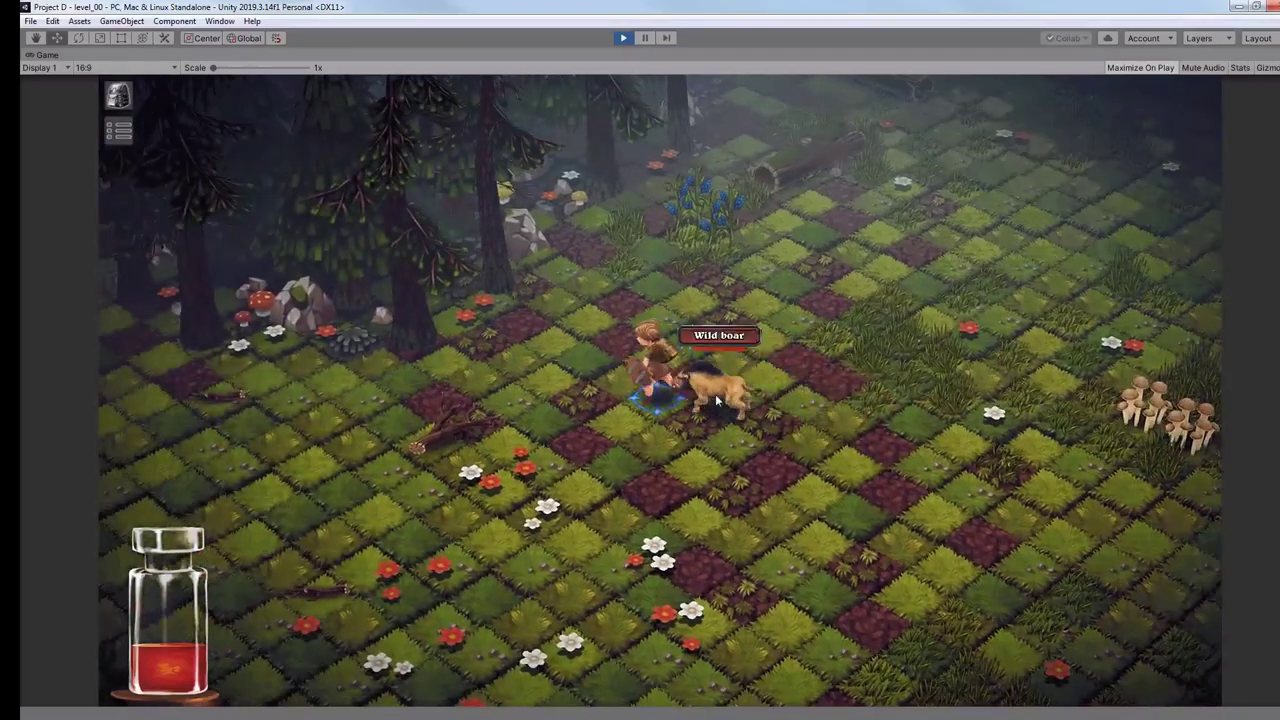
click(700, 396)
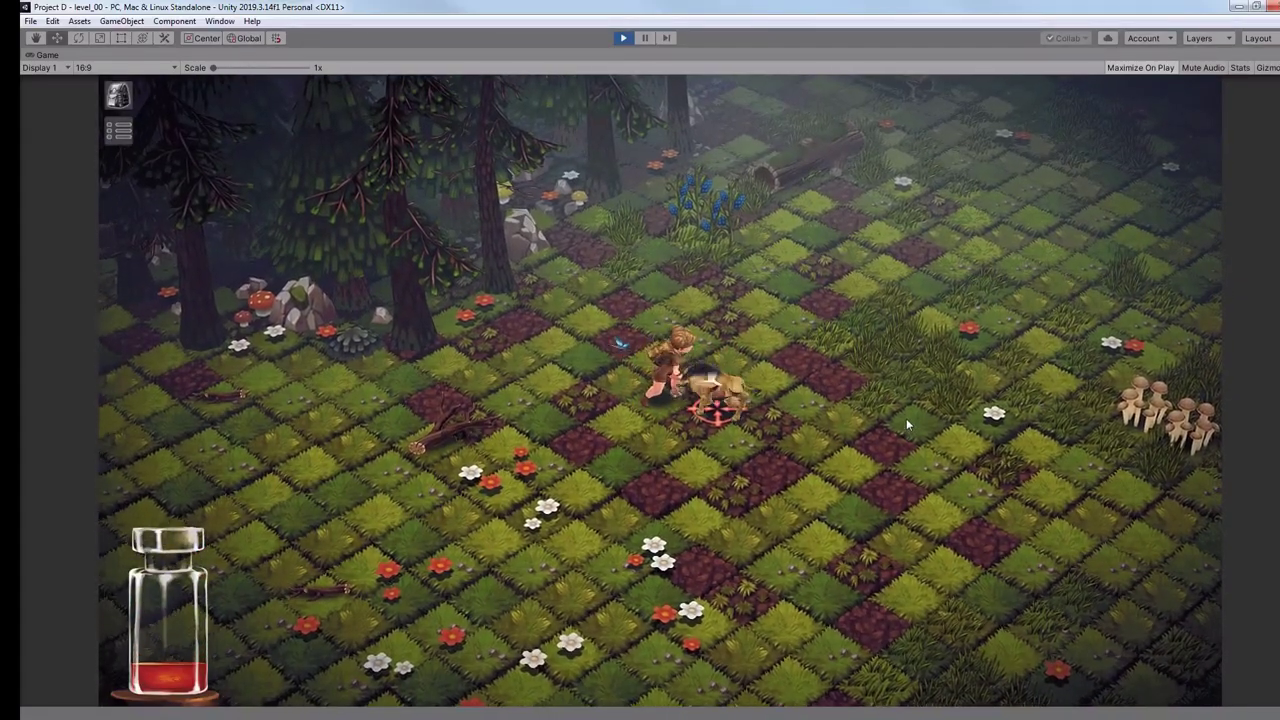
click(906, 418)
click(698, 462)
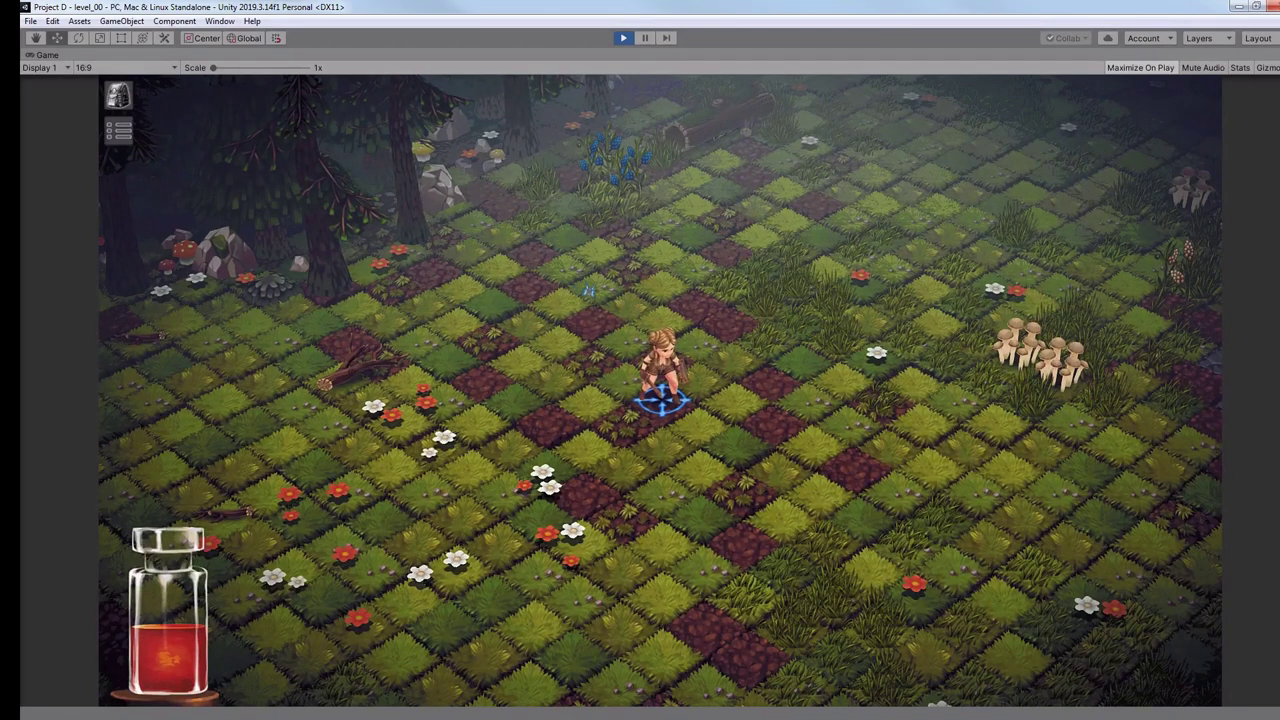
Walk the character to the Milk mushroom patch near the pond, gather it and inspect the collected items in the inventory.
click(597, 452)
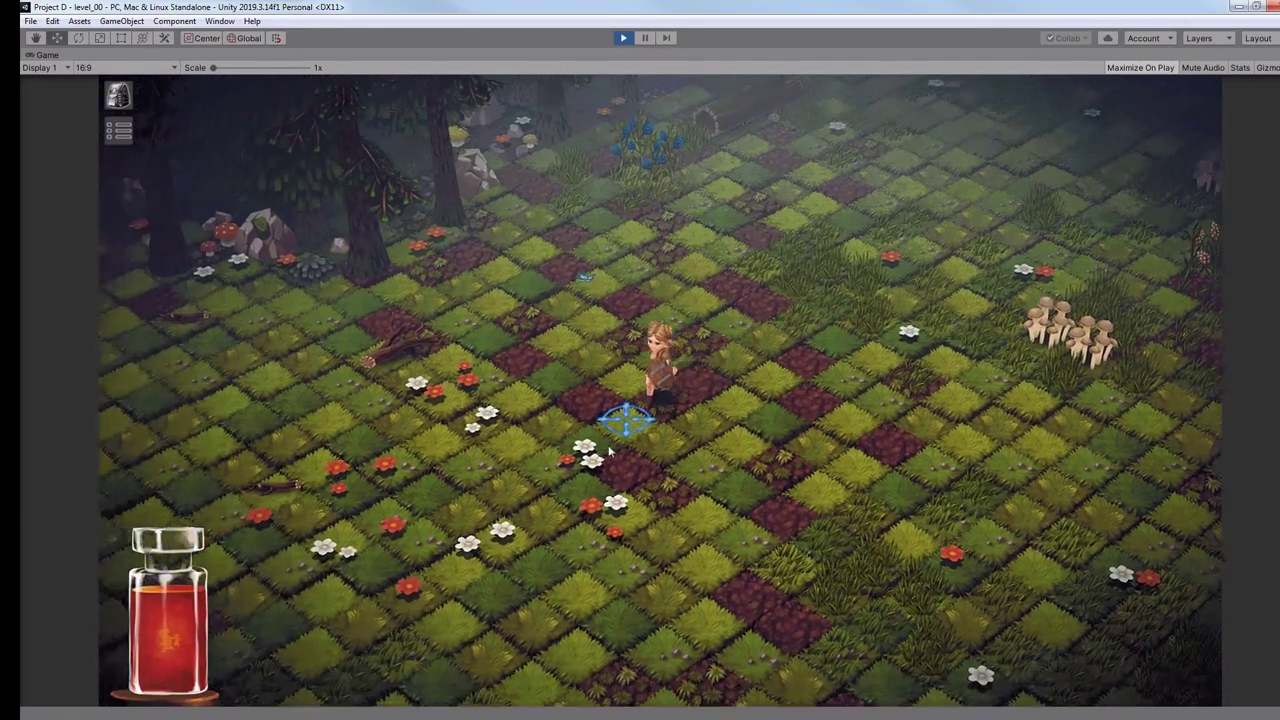
click(866, 550)
click(857, 298)
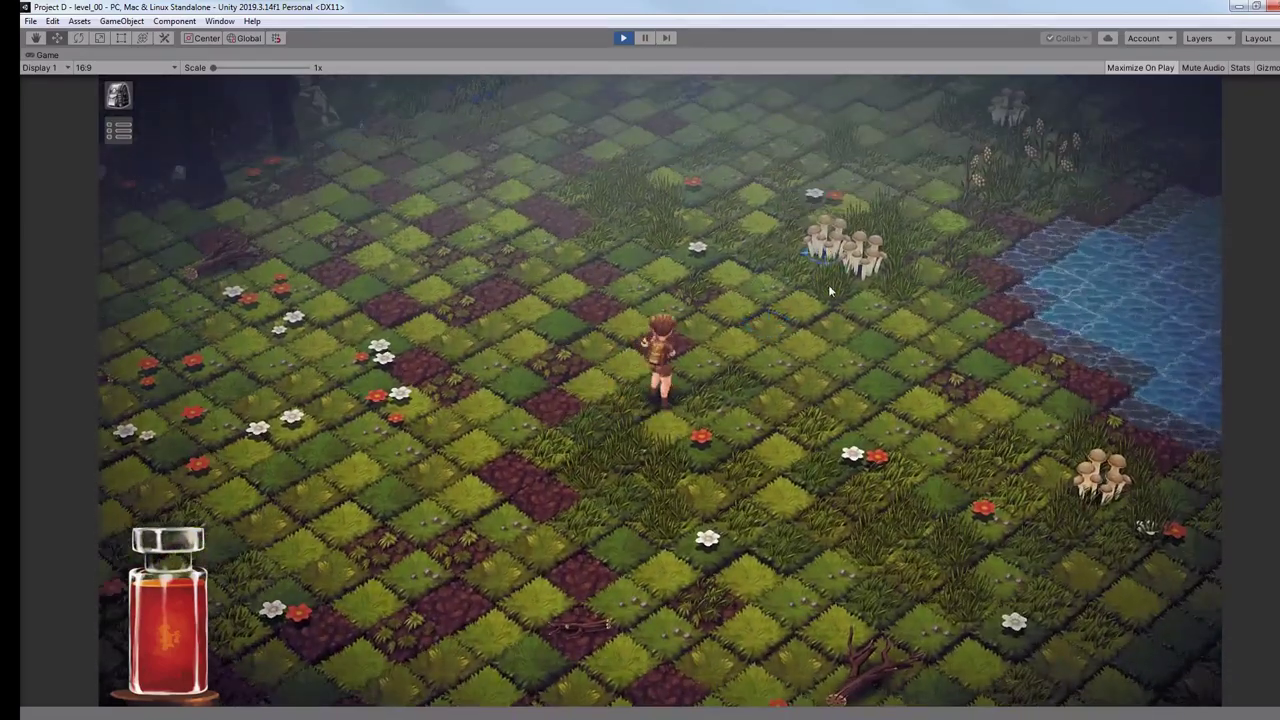
click(828, 289)
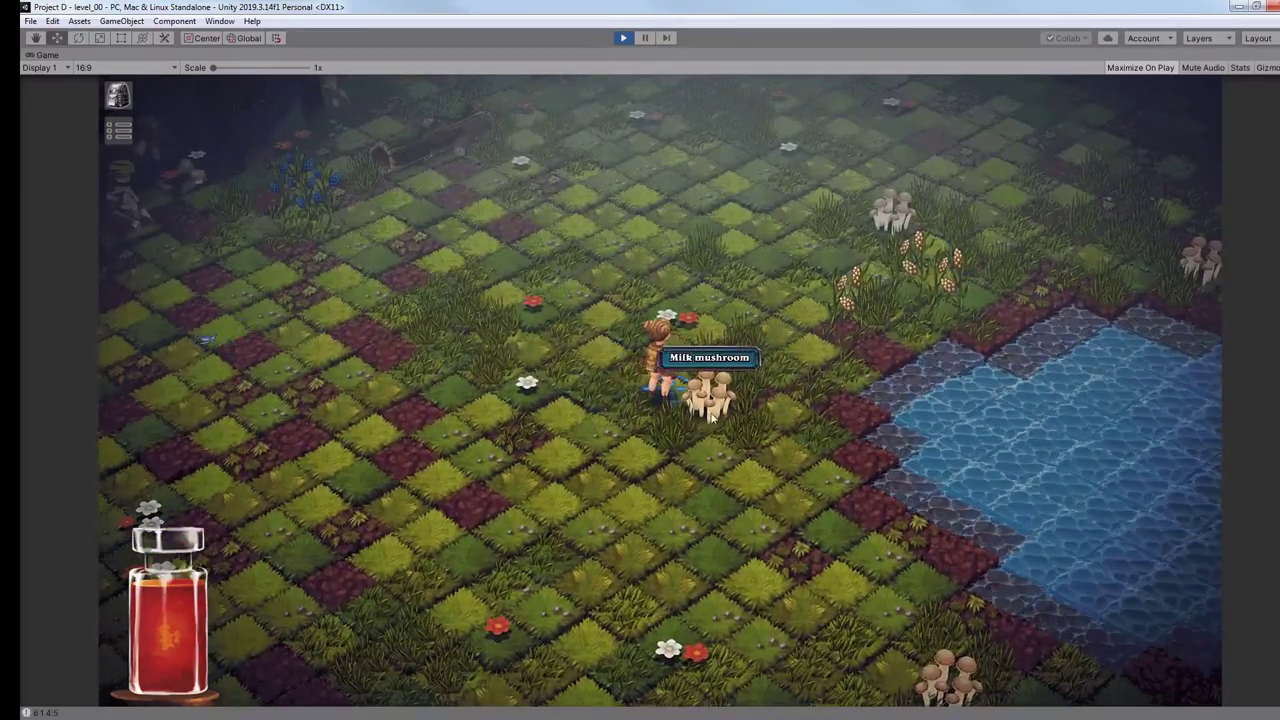
click(712, 418)
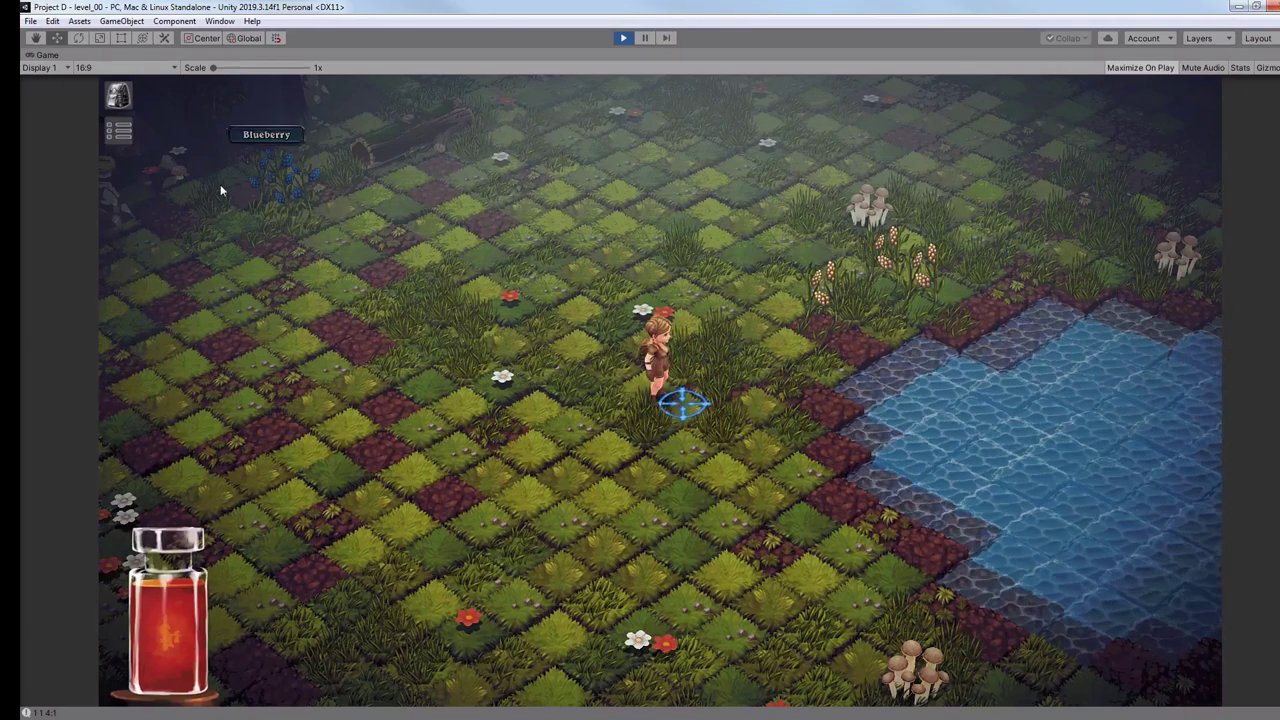
click(118, 95)
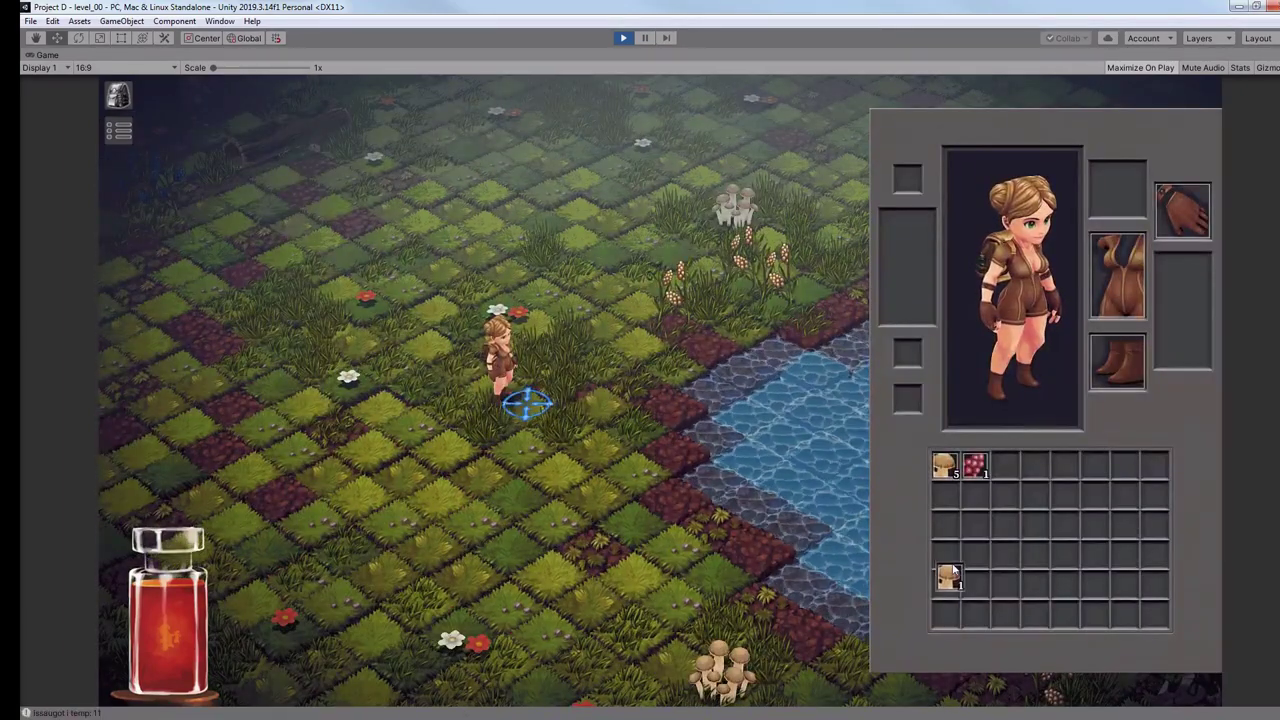
click(673, 314)
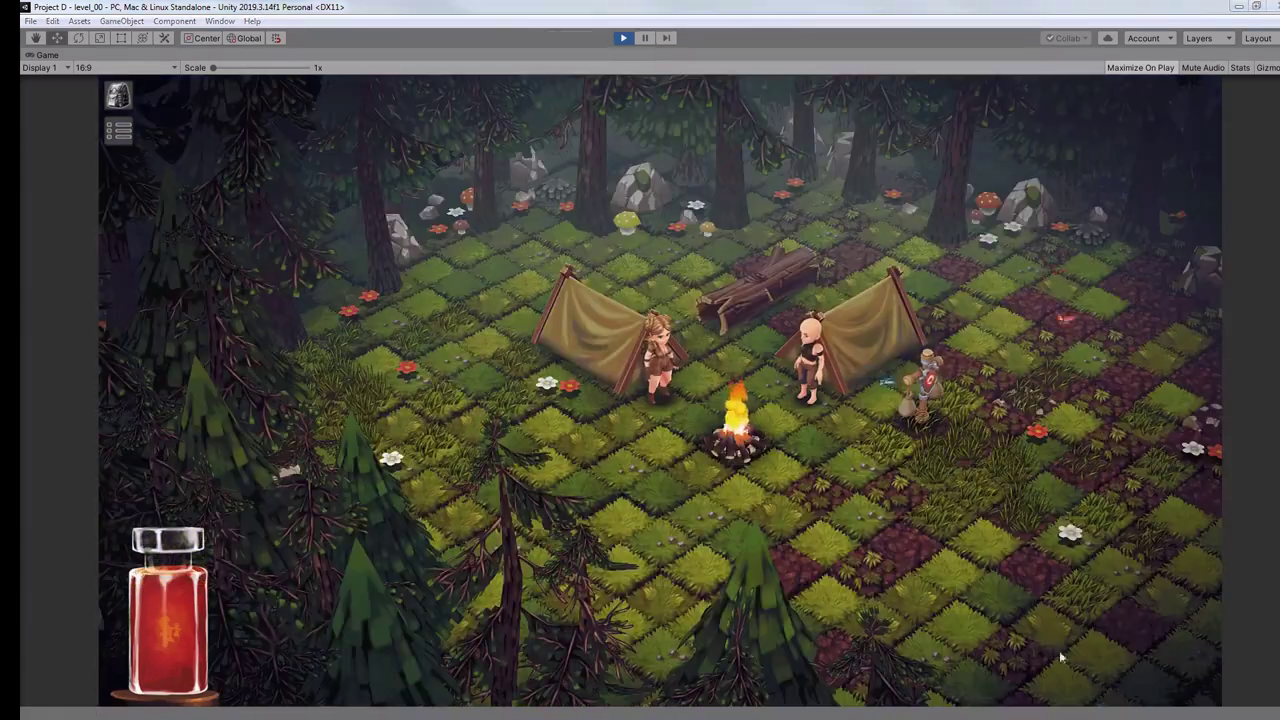
Walk the character from the campfire across the clearing, past the moss-topped boulder and on toward the meadow.
click(1095, 566)
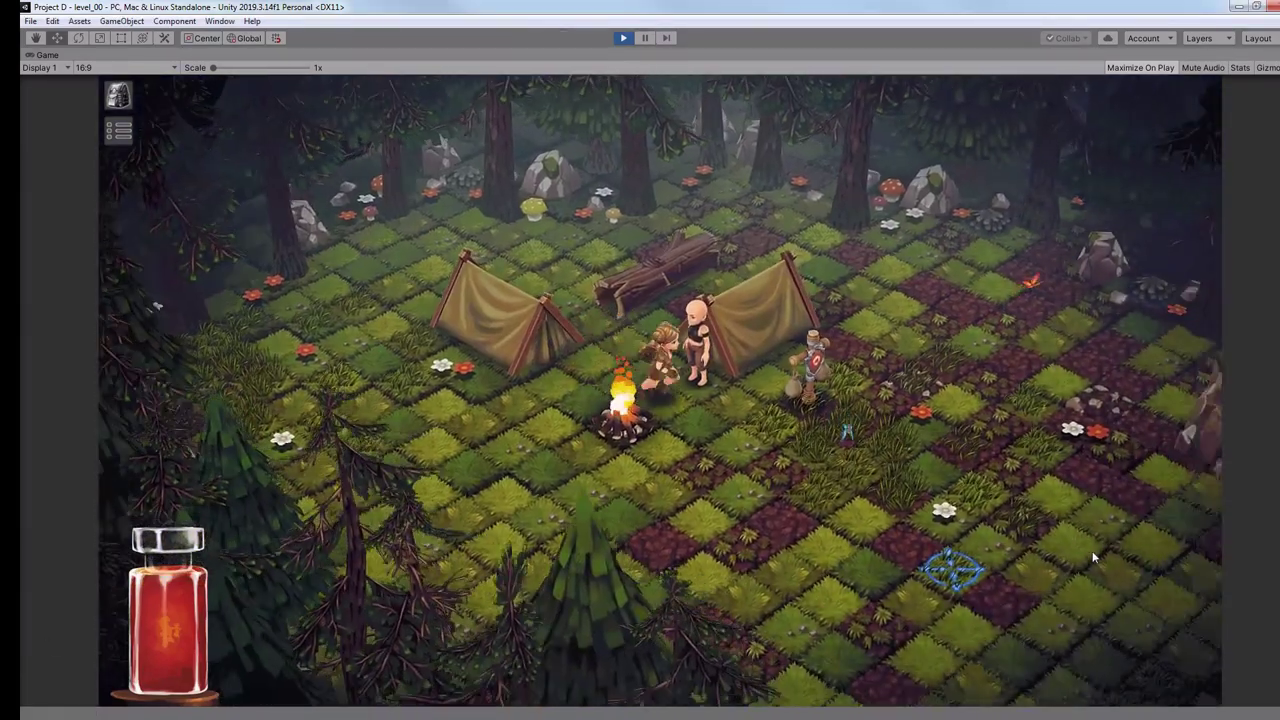
click(1093, 554)
click(1091, 551)
click(1101, 535)
click(1114, 491)
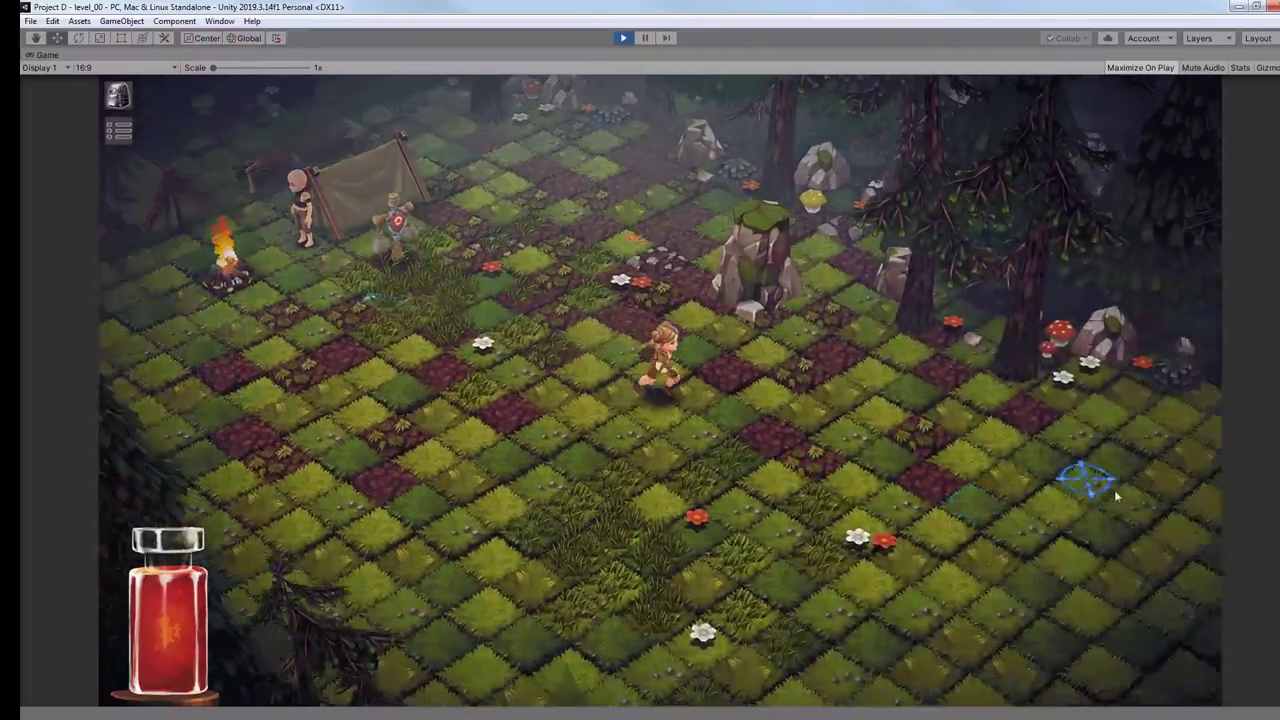
click(1108, 487)
click(1048, 450)
click(999, 380)
click(953, 386)
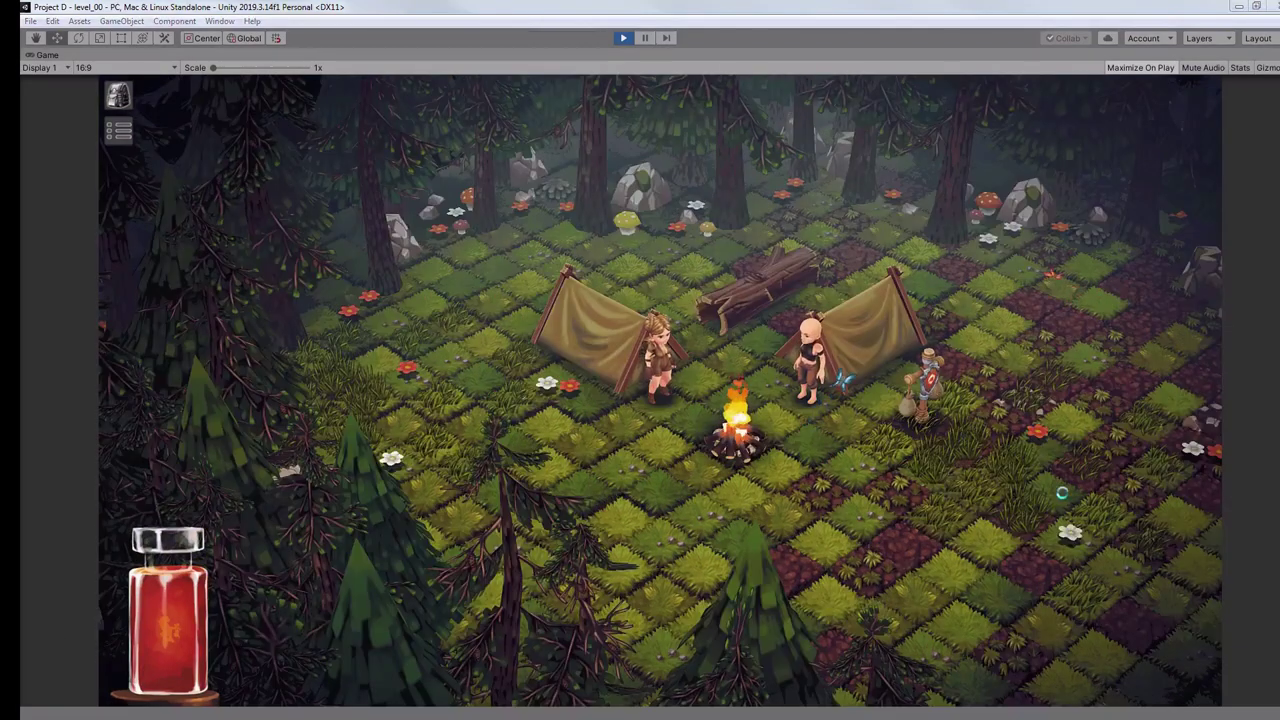
Playtest a fresh run of the level, leading the character from the tents into the meadow toward the wild boar.
click(1063, 497)
click(1085, 532)
click(1036, 503)
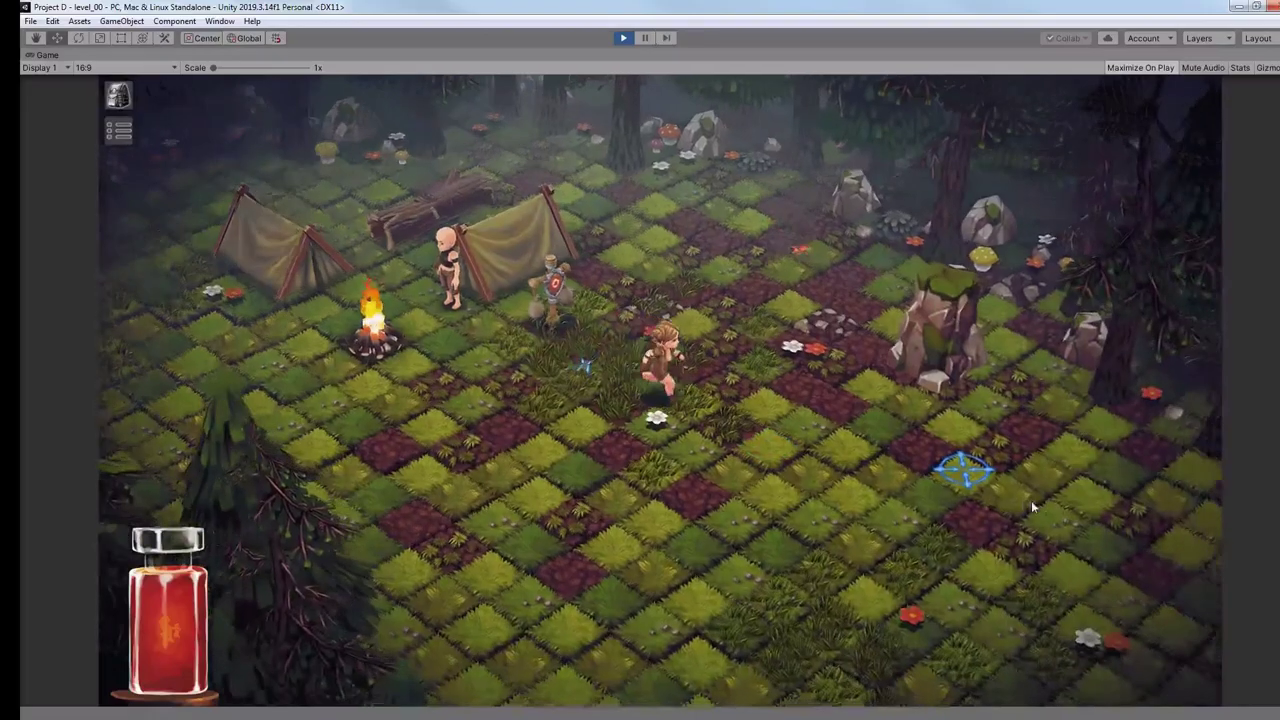
click(1025, 535)
click(1057, 507)
click(1092, 476)
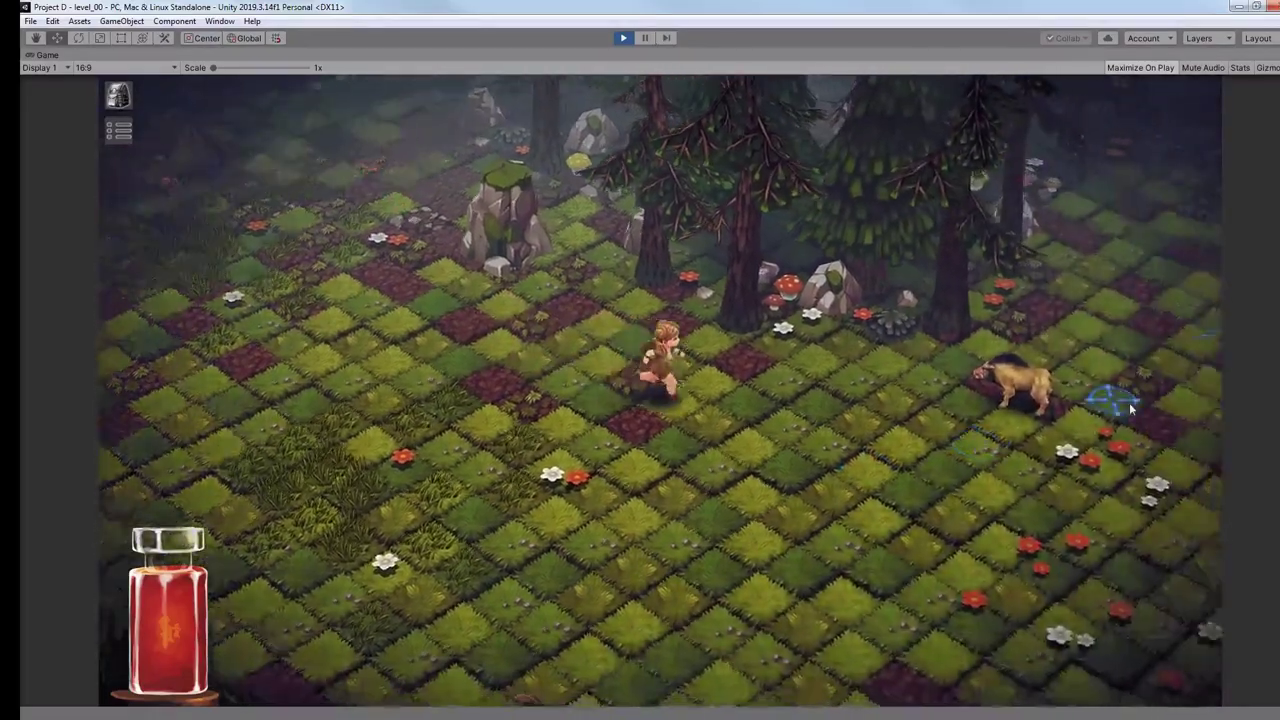
click(1130, 409)
click(840, 376)
click(835, 380)
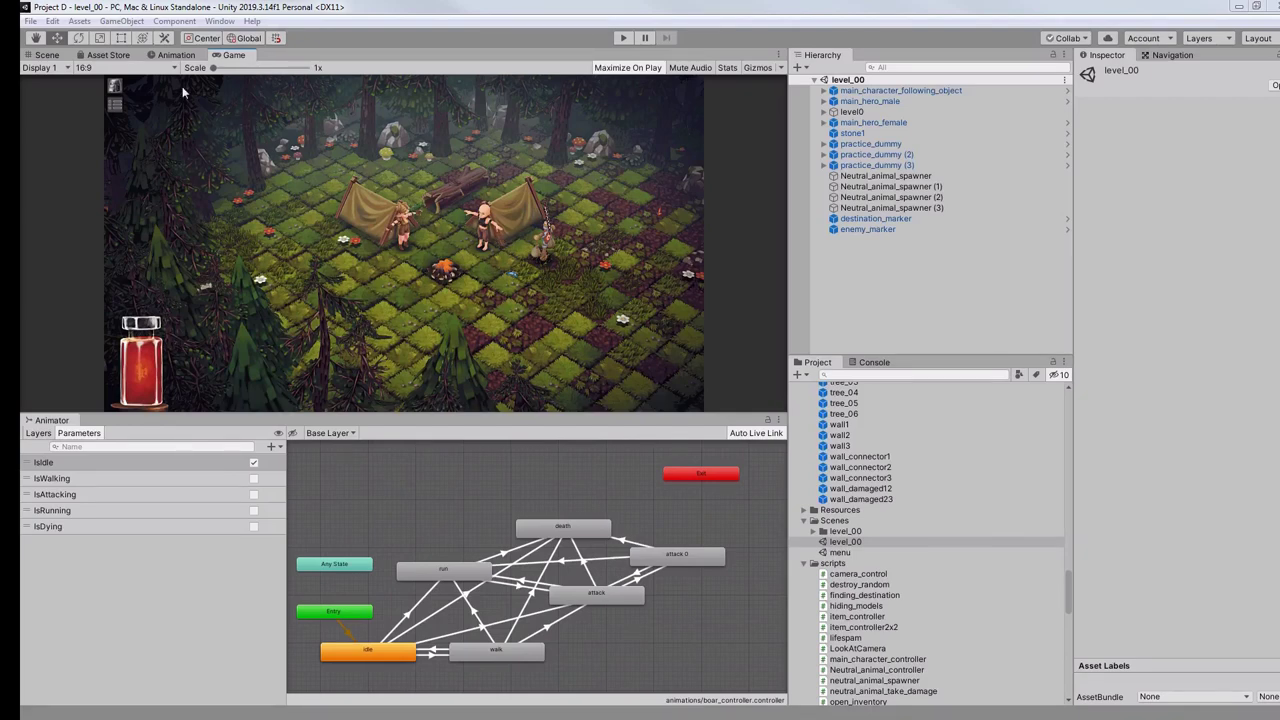
Survey level_00 in the Scene view, from the camp through the forest to the plants around the pond.
click(45, 55)
middle_drag(532, 308, 453, 282)
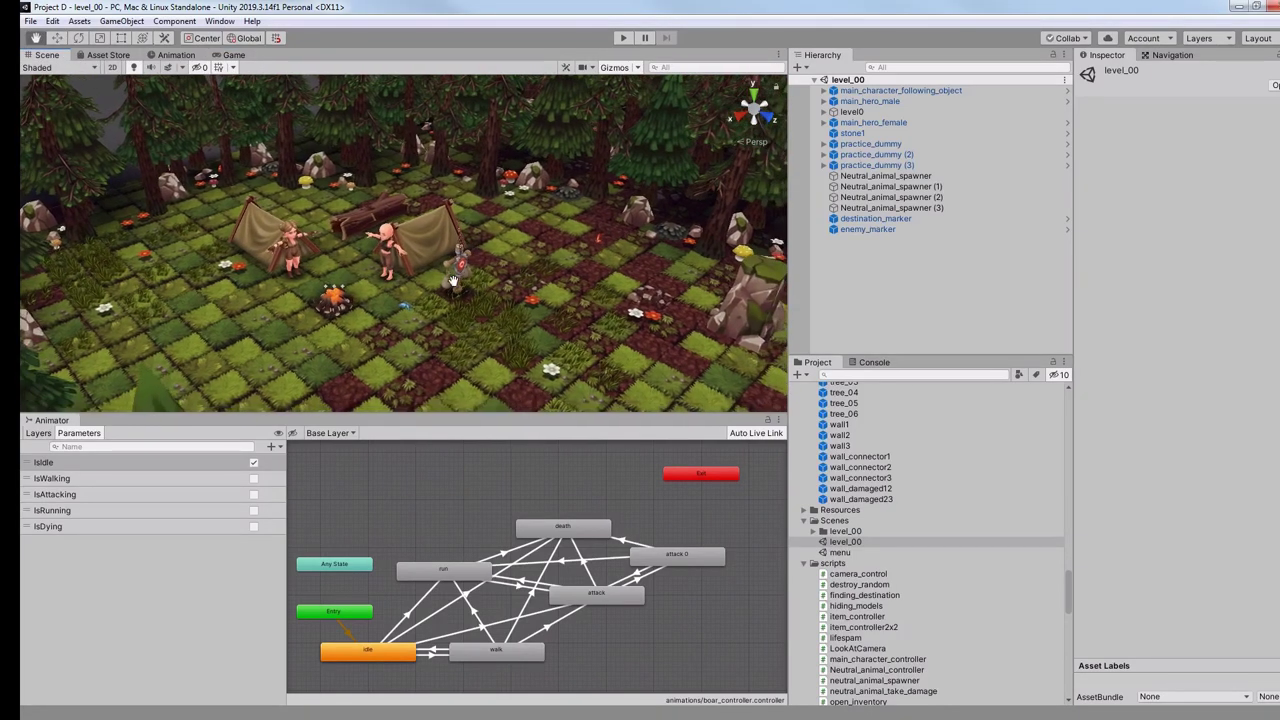
scroll(474, 244, down, 10)
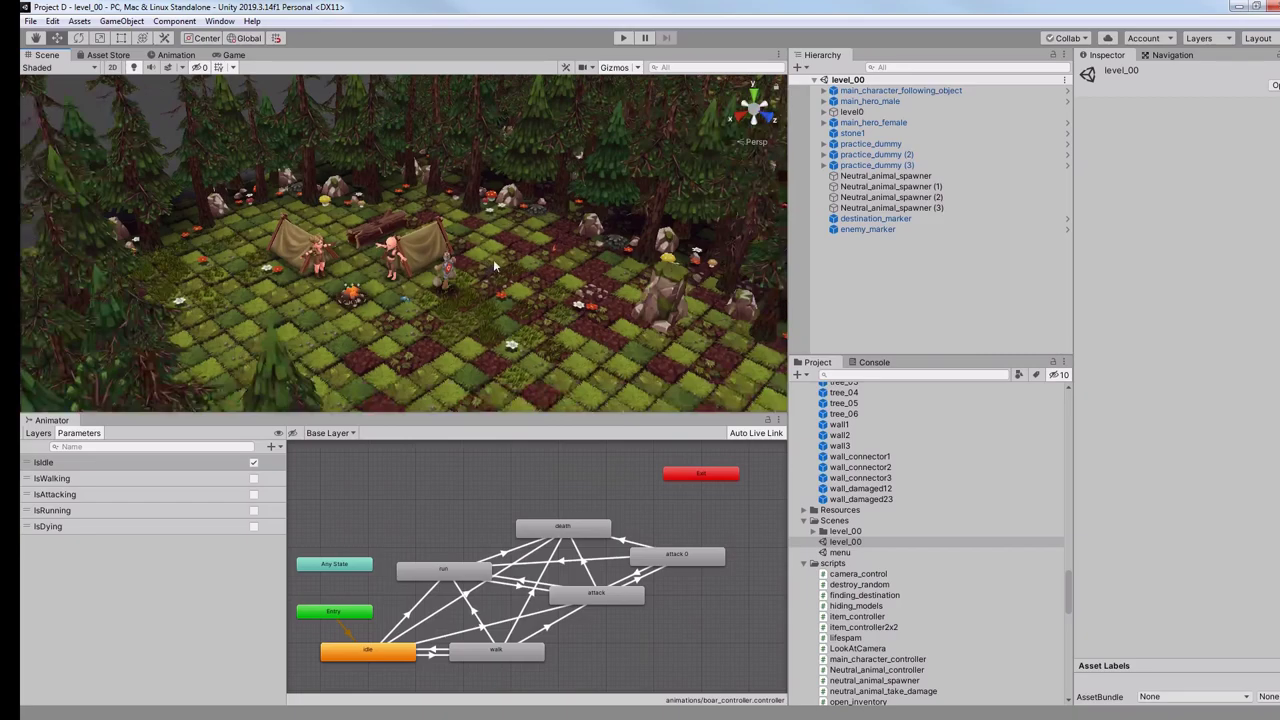
middle_drag(556, 264, 340, 221)
scroll(515, 239, down, 3)
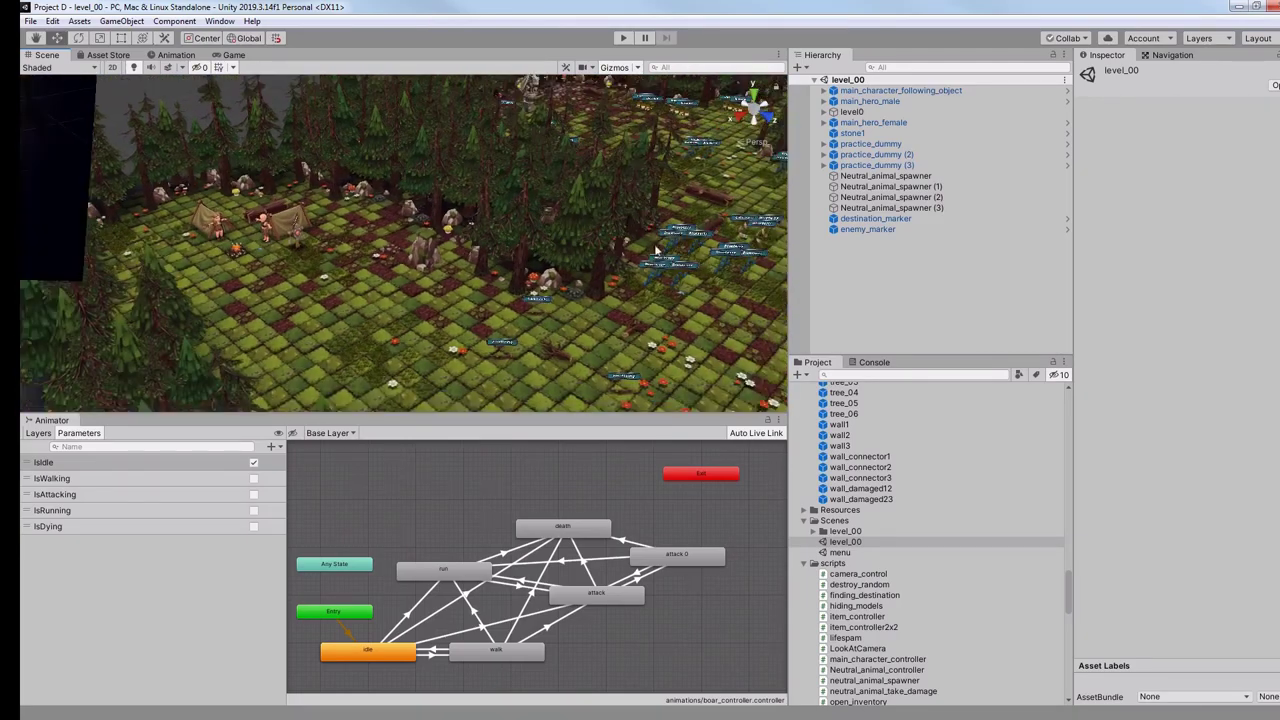
middle_drag(657, 250, 141, 159)
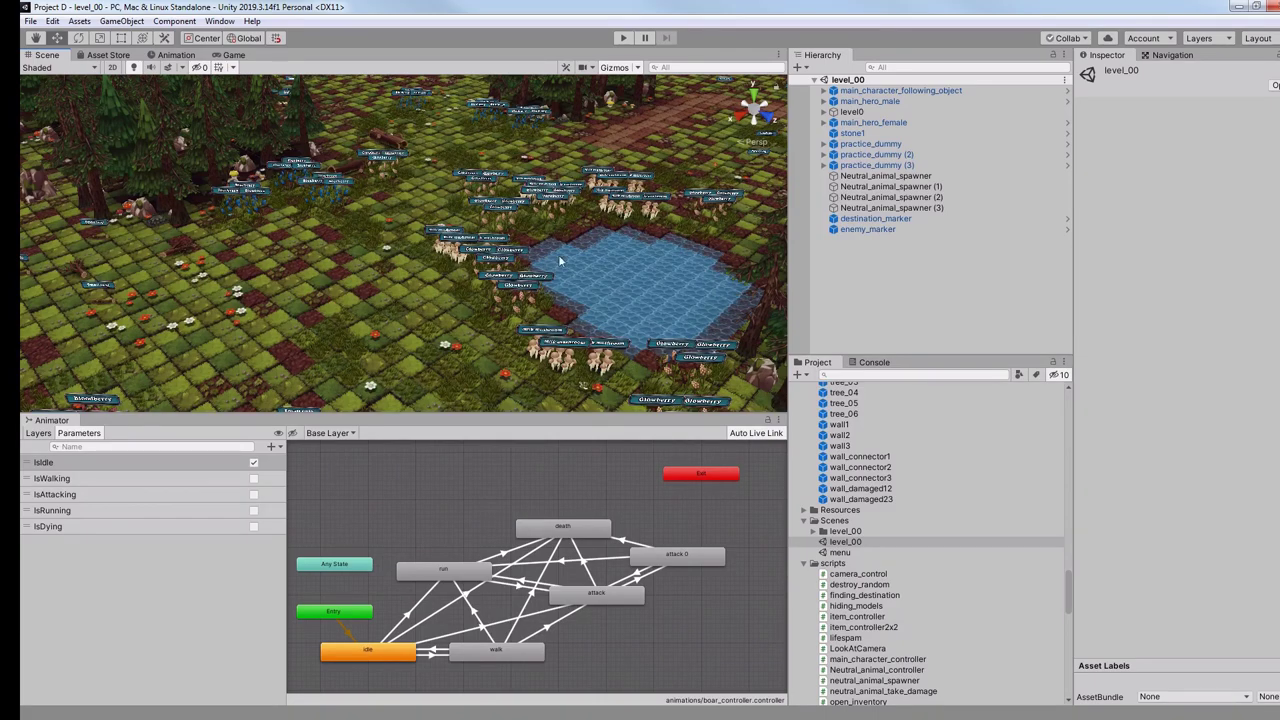
middle_drag(560, 261, 165, 285)
scroll(437, 273, up, 15)
middle_drag(415, 225, 195, 255)
scroll(668, 196, down, 4)
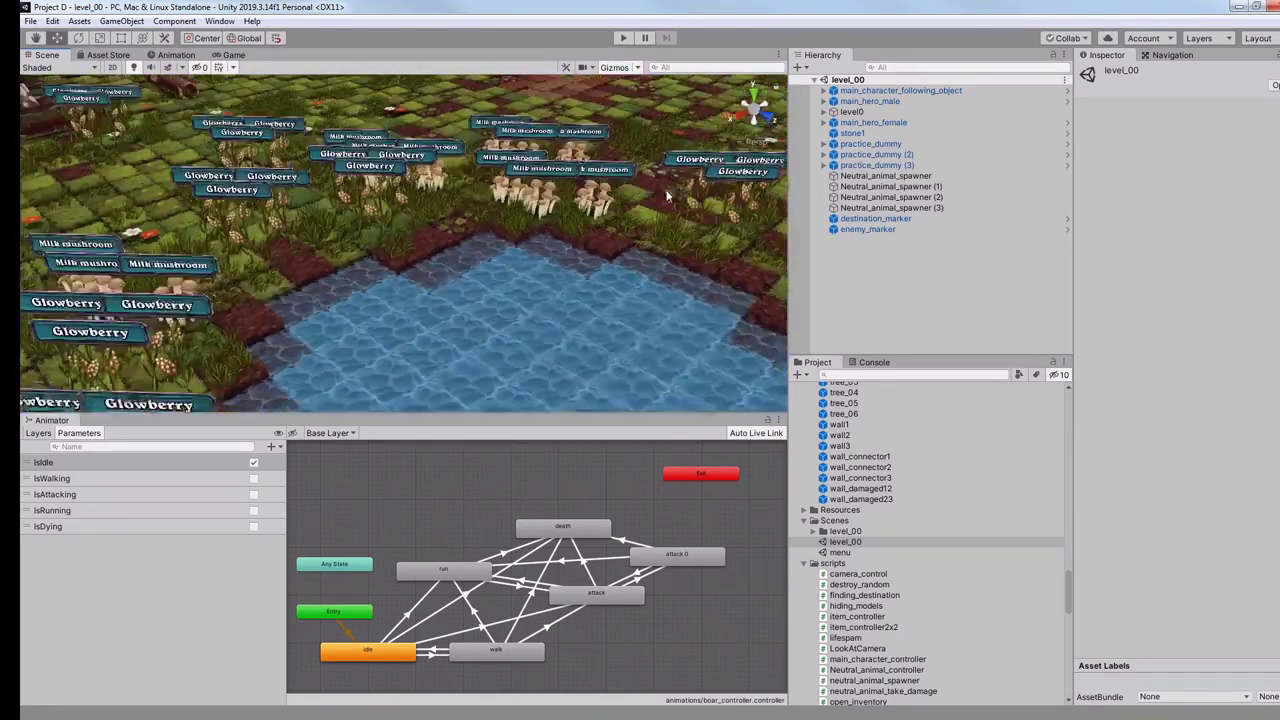
Examine the layout of the pond, berry bushes and mushroom groups from different angles and a wider view.
right_drag(668, 196, 455, 222)
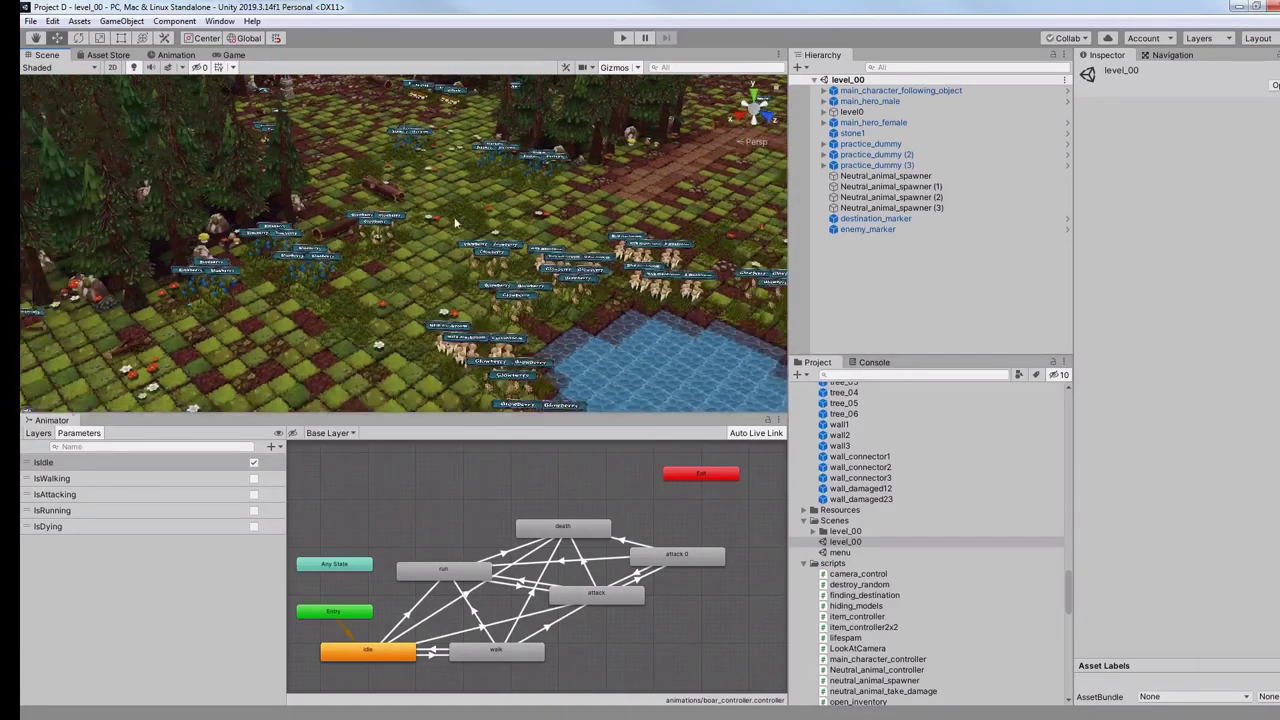
right_drag(464, 159, 590, 240)
key(s)
middle_drag(590, 241, 543, 271)
middle_drag(405, 178, 580, 291)
mouse_move(380, 160)
middle_down()
mouse_move(557, 292)
mouse_move(553, 146)
middle_up()
right_drag(552, 144, 411, 209)
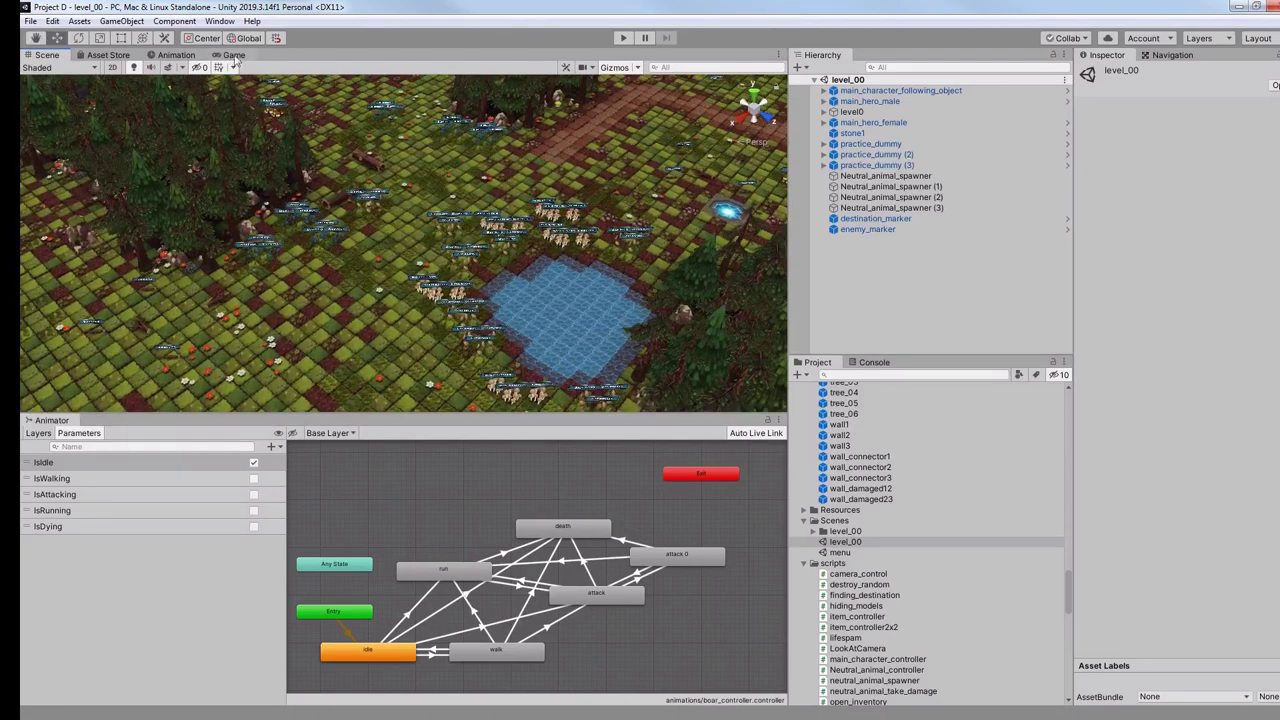
Dock the Game view below the Scene view and run level_00 twice to compare the spawned boars and plants around the pond.
drag(234, 56, 170, 400)
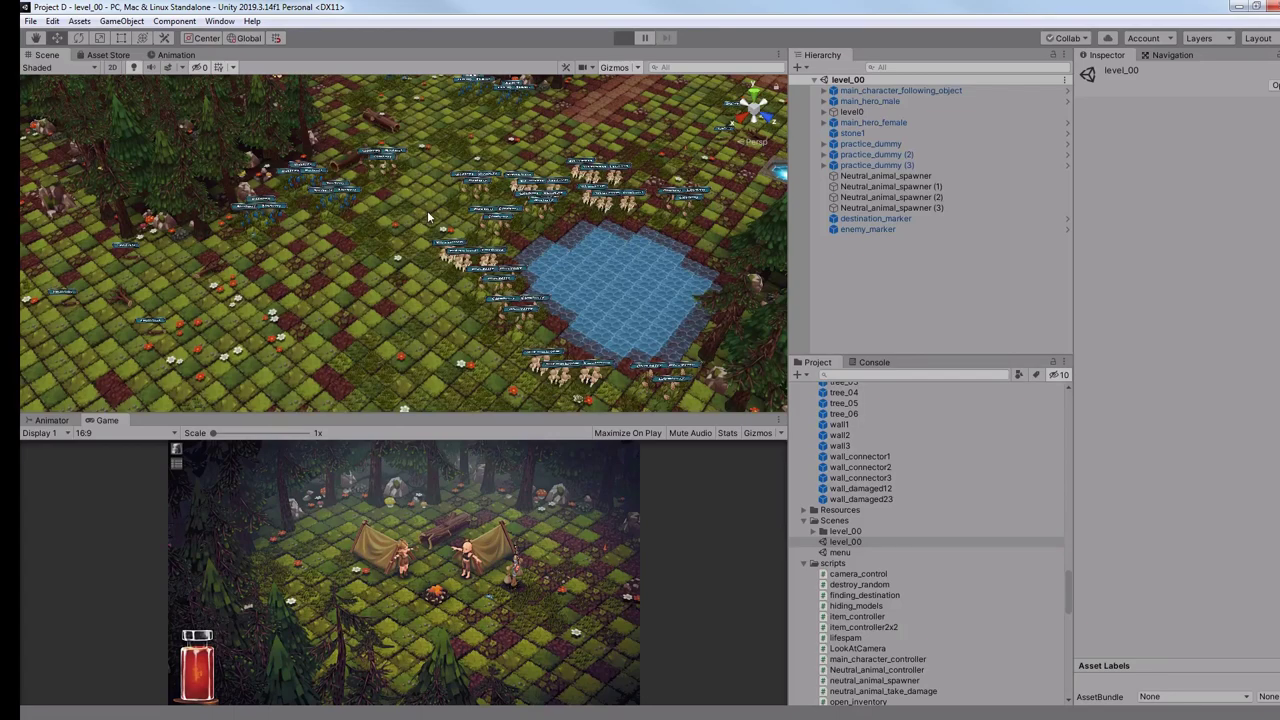
middle_drag(459, 214, 459, 186)
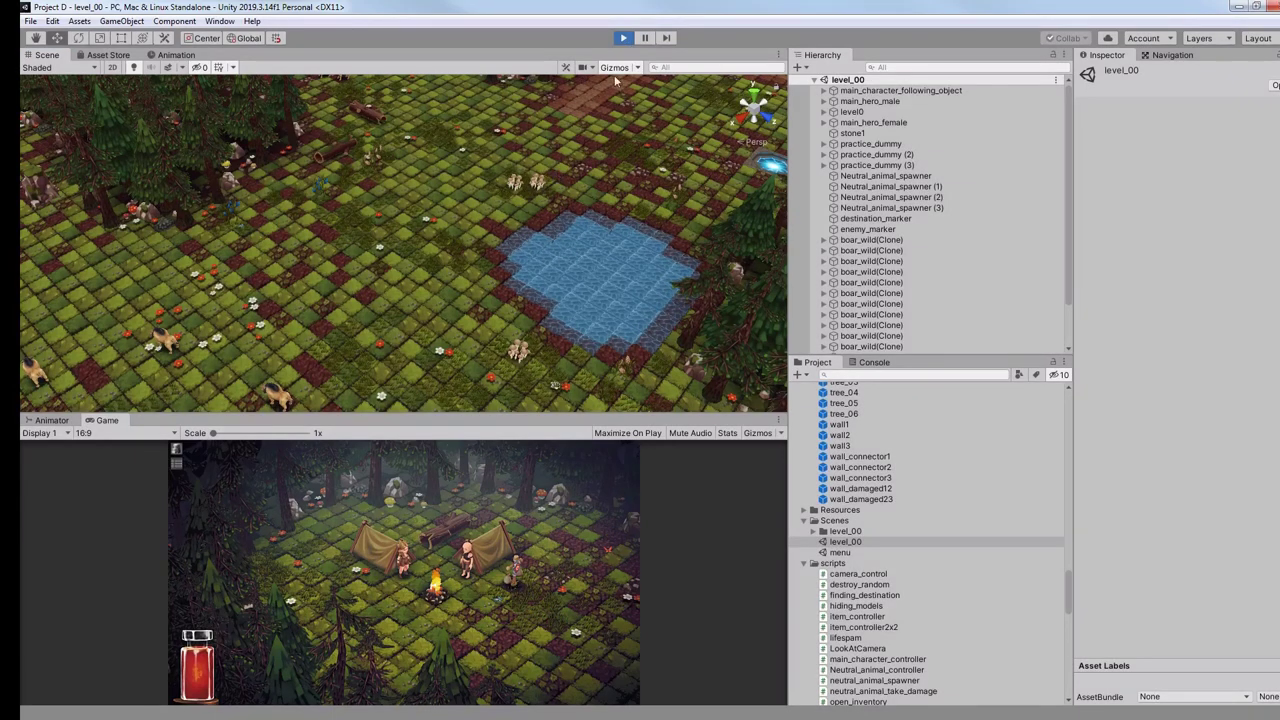
click(626, 38)
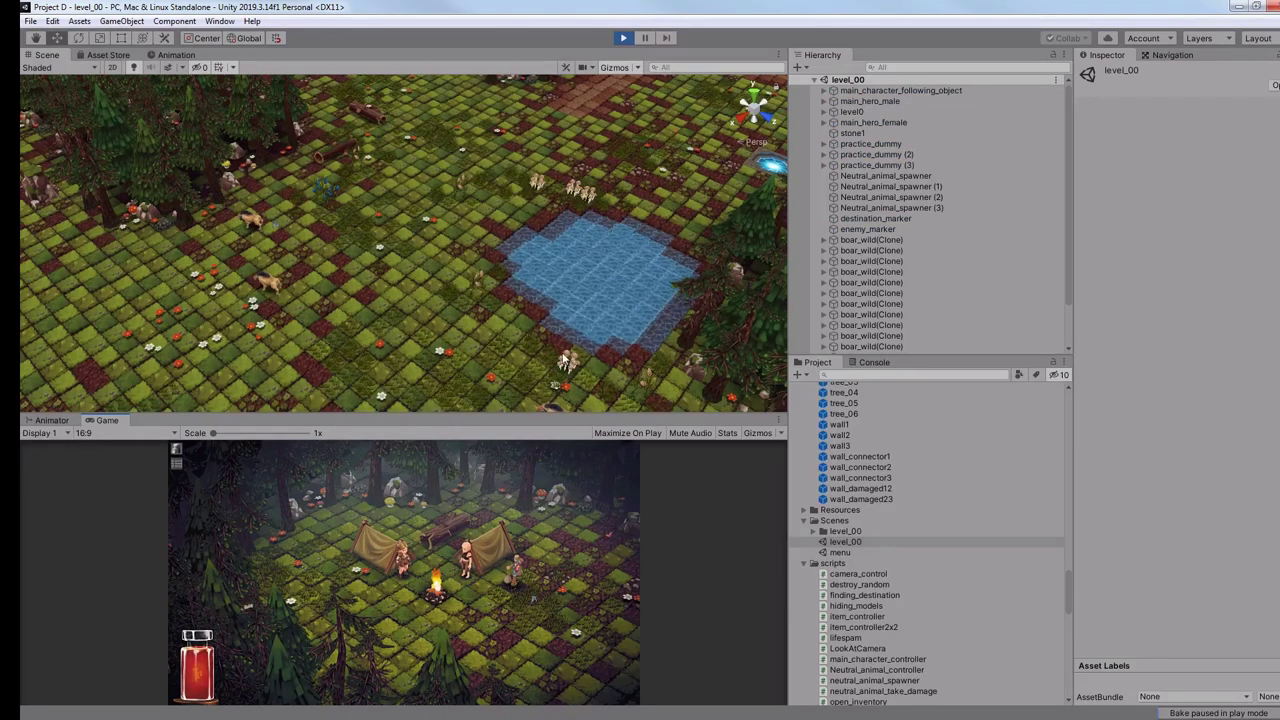
middle_drag(576, 298, 532, 294)
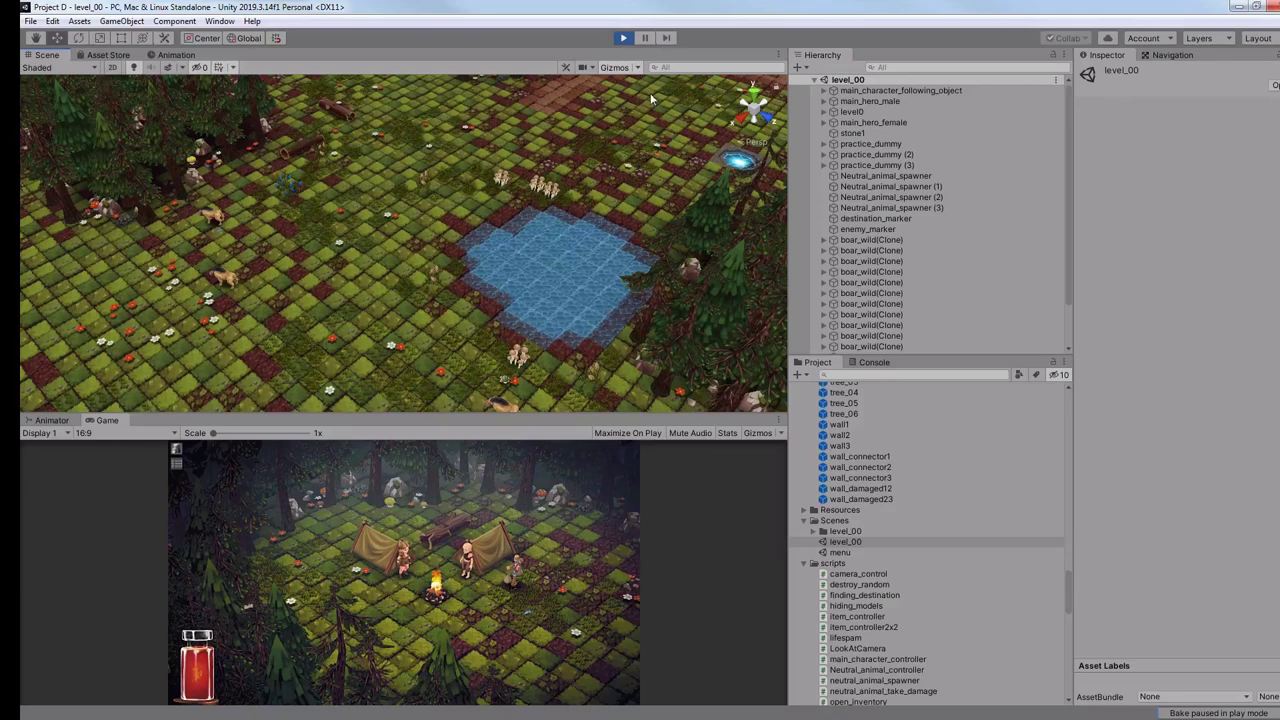
click(621, 38)
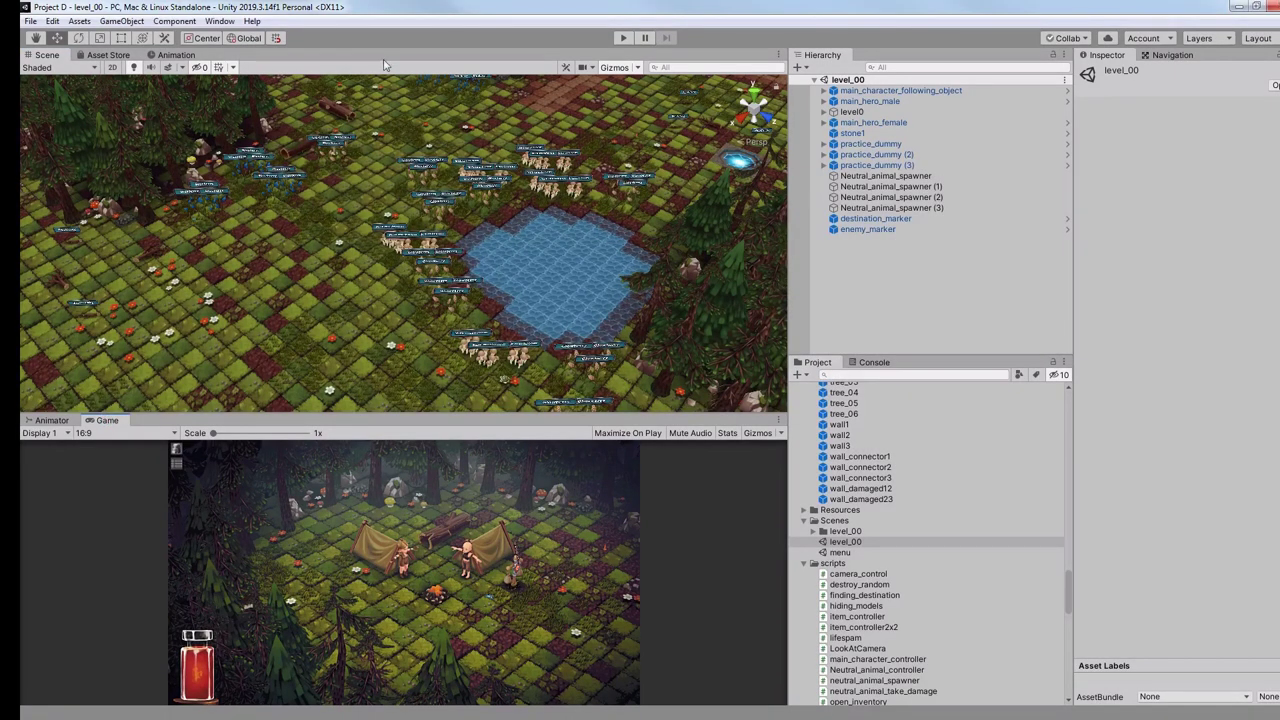
Dock the Game view back beside the Scene view and start level_00 in play mode with the game maximized.
drag(145, 358, 197, 59)
click(168, 59)
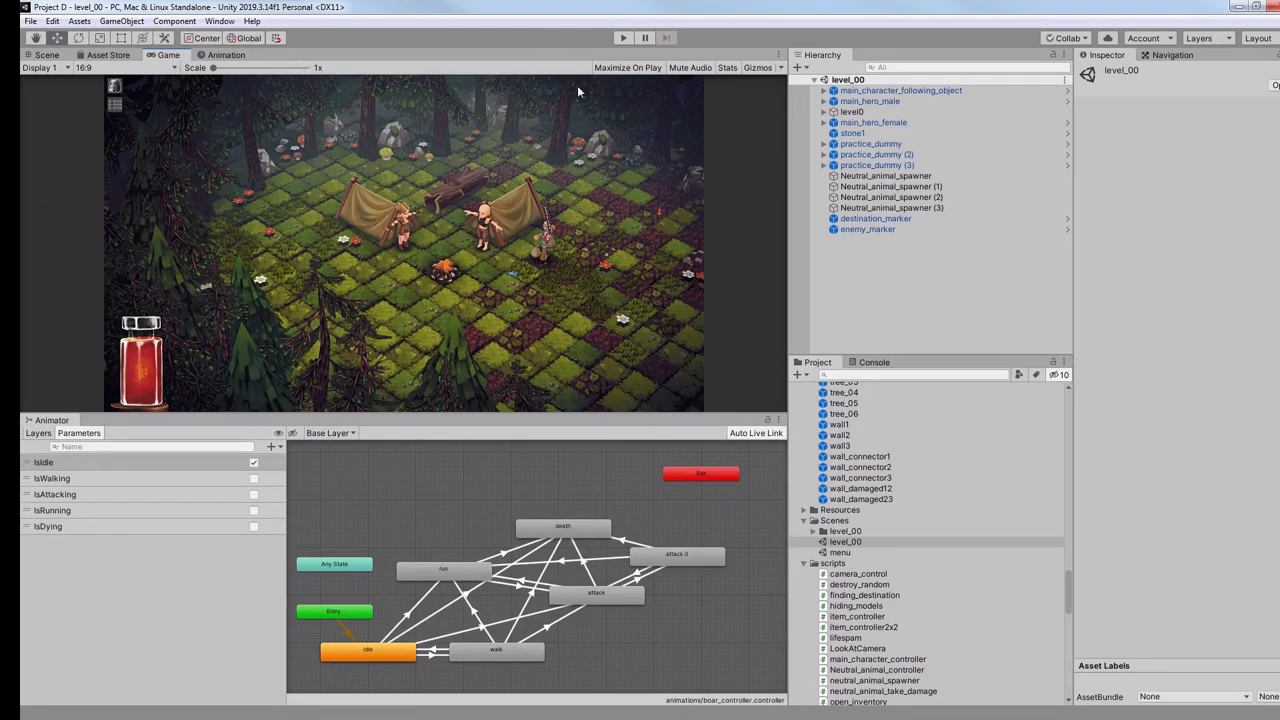
click(623, 39)
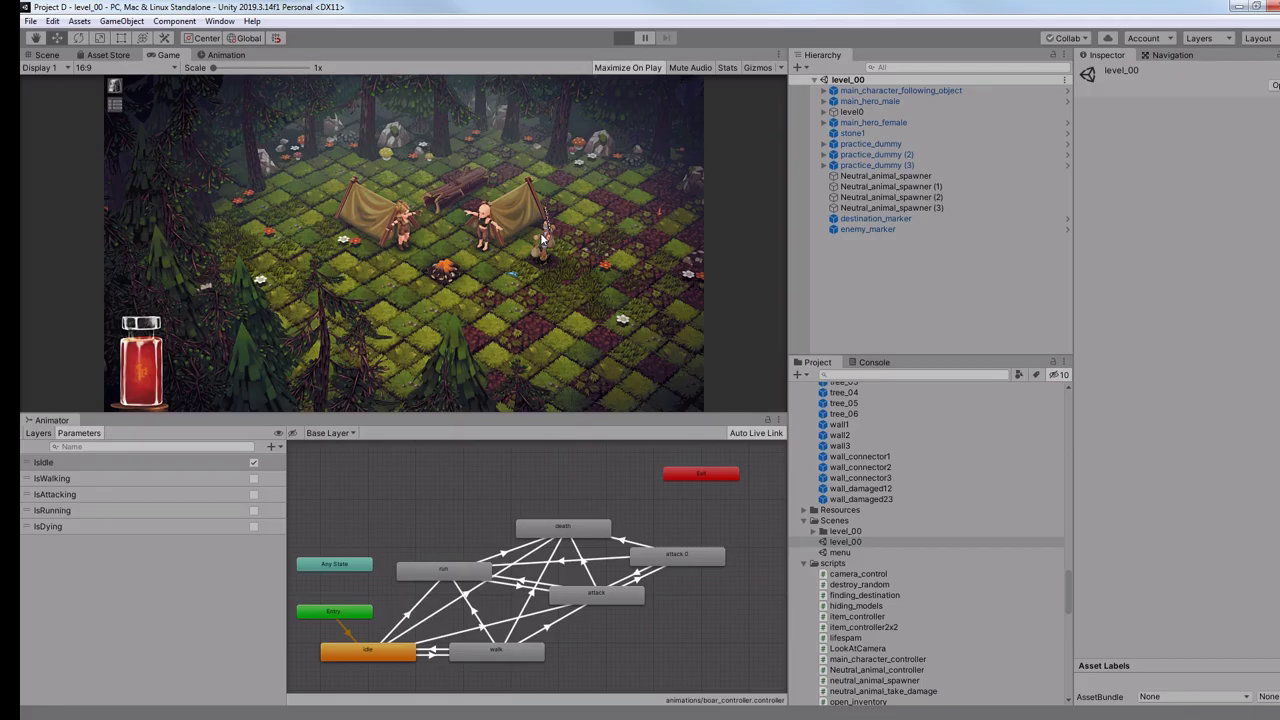
key(shift+space)
Walk the character away from the campfire and past the practice dummy into the open clearing.
click(1047, 566)
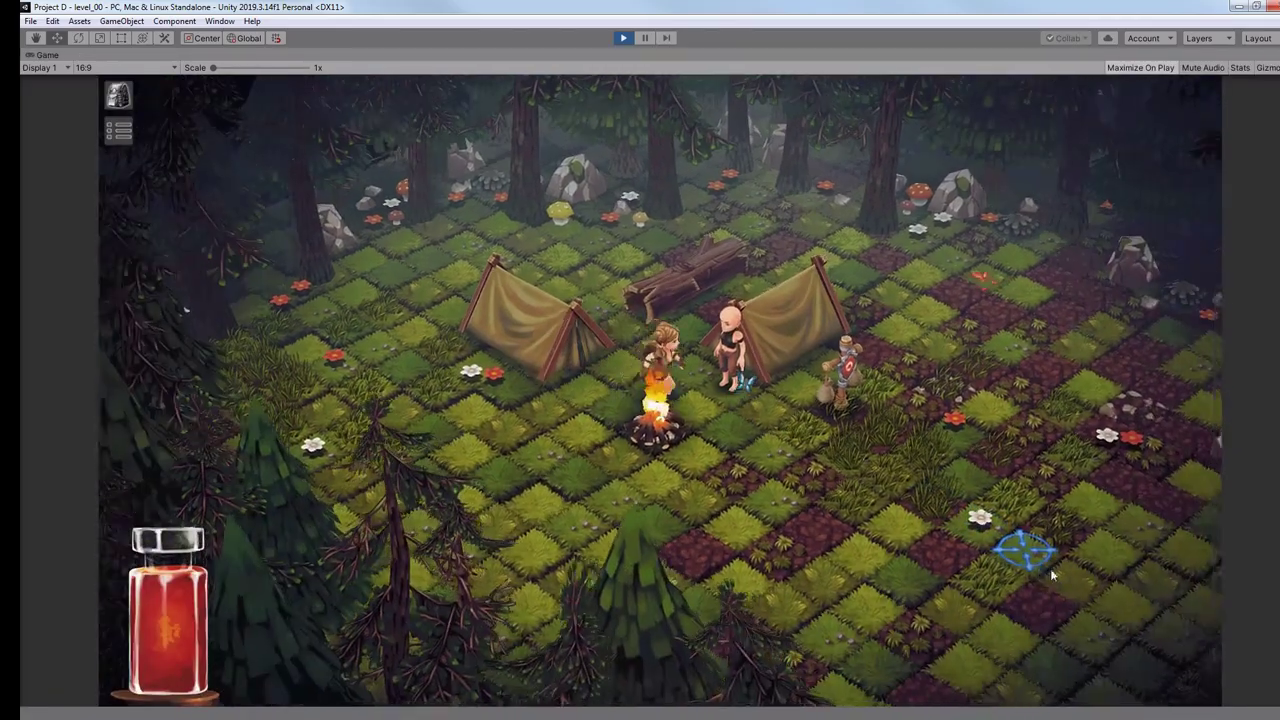
click(1040, 460)
click(976, 554)
click(910, 585)
click(829, 477)
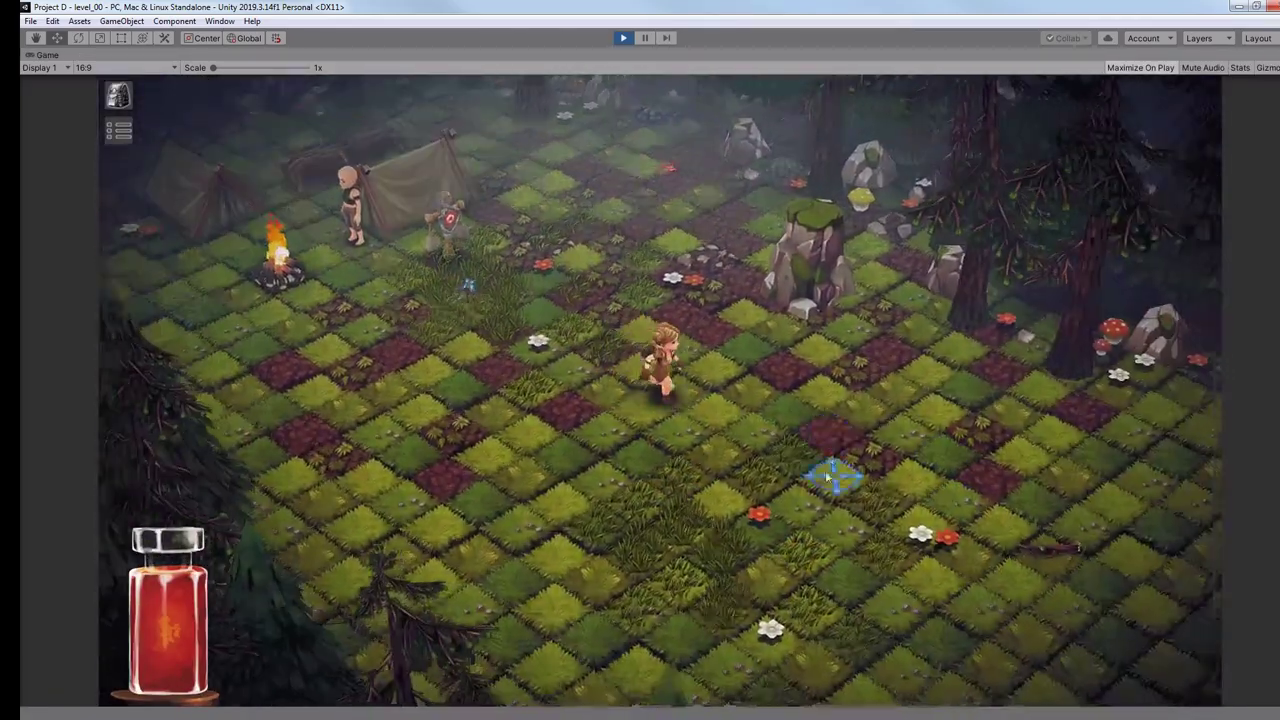
Explore the meadow with the character, continue to the abandoned tent and target a wild boar in the group nearby.
click(692, 560)
click(708, 308)
click(722, 496)
mouse_move(675, 500)
mouse_down()
mouse_move(545, 328)
mouse_move(765, 423)
mouse_move(494, 426)
mouse_move(876, 355)
mouse_move(1046, 461)
mouse_move(1031, 452)
mouse_move(889, 538)
mouse_move(857, 481)
mouse_move(1040, 434)
mouse_move(1063, 334)
mouse_move(920, 609)
mouse_move(502, 459)
mouse_move(620, 167)
mouse_move(880, 200)
mouse_move(1086, 253)
mouse_move(1148, 368)
mouse_move(1100, 440)
mouse_move(935, 528)
mouse_move(547, 531)
mouse_move(537, 449)
mouse_move(646, 403)
mouse_move(1137, 527)
mouse_move(1070, 530)
mouse_move(900, 322)
mouse_move(786, 530)
mouse_move(315, 258)
mouse_move(592, 210)
mouse_move(560, 205)
mouse_move(641, 222)
mouse_move(340, 288)
mouse_up()
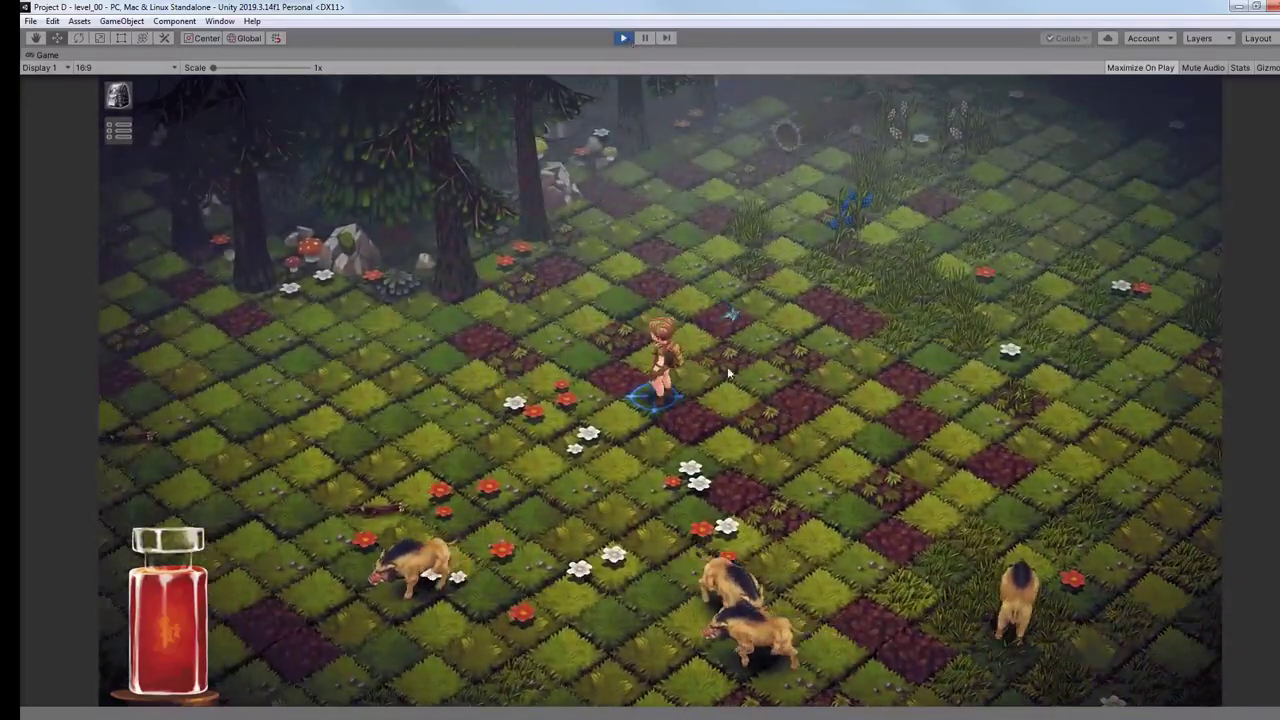
mouse_move(727, 366)
mouse_down()
mouse_move(551, 491)
mouse_move(636, 510)
mouse_move(657, 426)
mouse_move(1127, 466)
mouse_move(1082, 611)
mouse_move(1044, 651)
mouse_move(1100, 470)
mouse_move(1040, 452)
mouse_move(970, 392)
mouse_up()
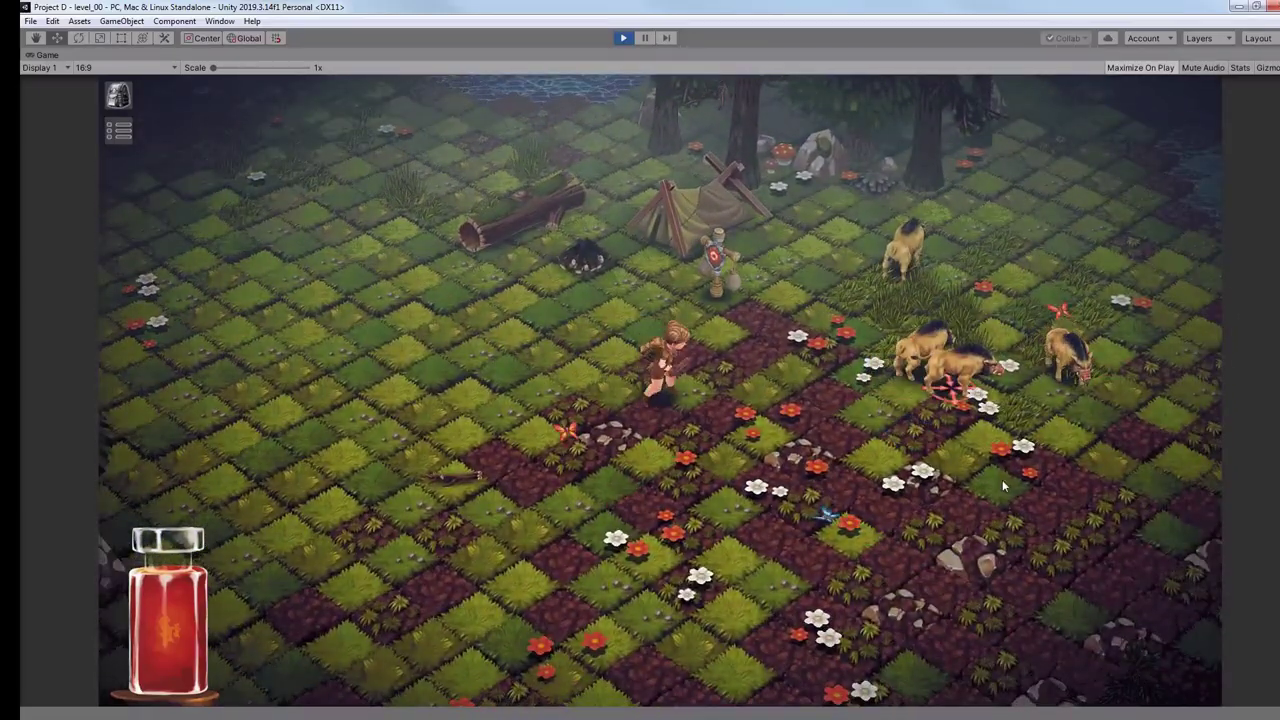